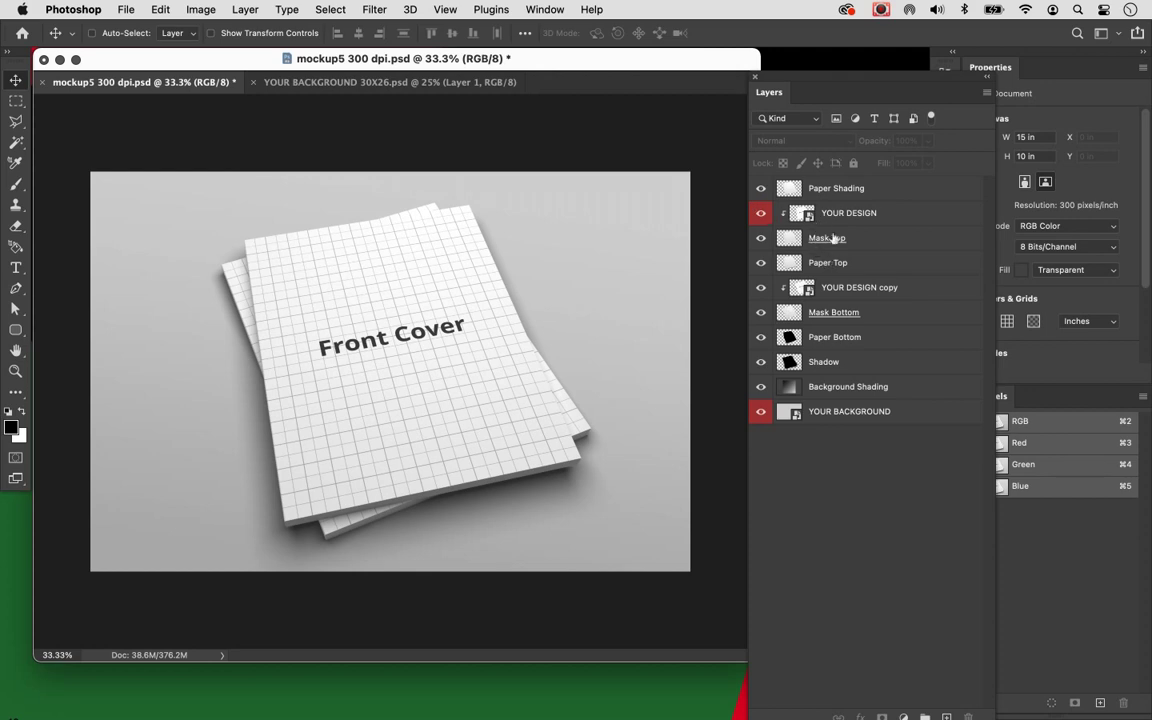
# Clip the YOUR DESIGN layer to the layer below in mockup5 300 dpi.psd.
pyautogui.keyDown('alt'); pyautogui.click(783, 213); pyautogui.keyUp('alt')
# Open the YOUR DESIGN smart object as YOUR DESIGN11.psd and enlarge its window.
pyautogui.click(809, 217)
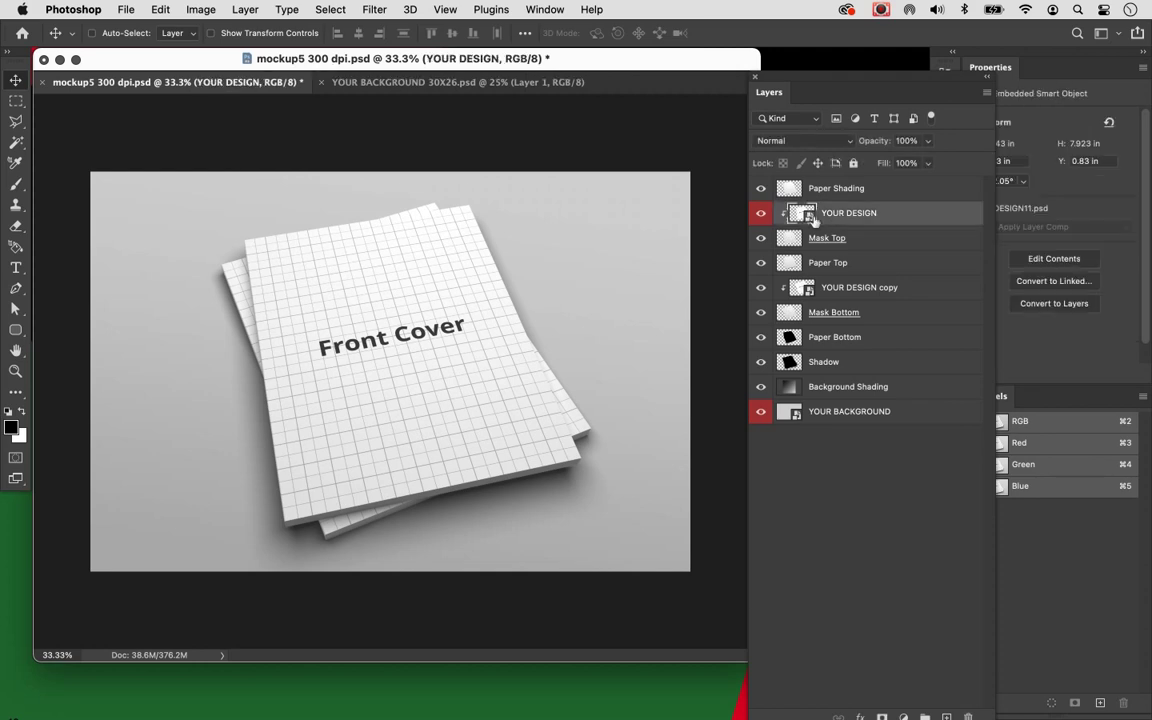
pyautogui.doubleClick(809, 217)
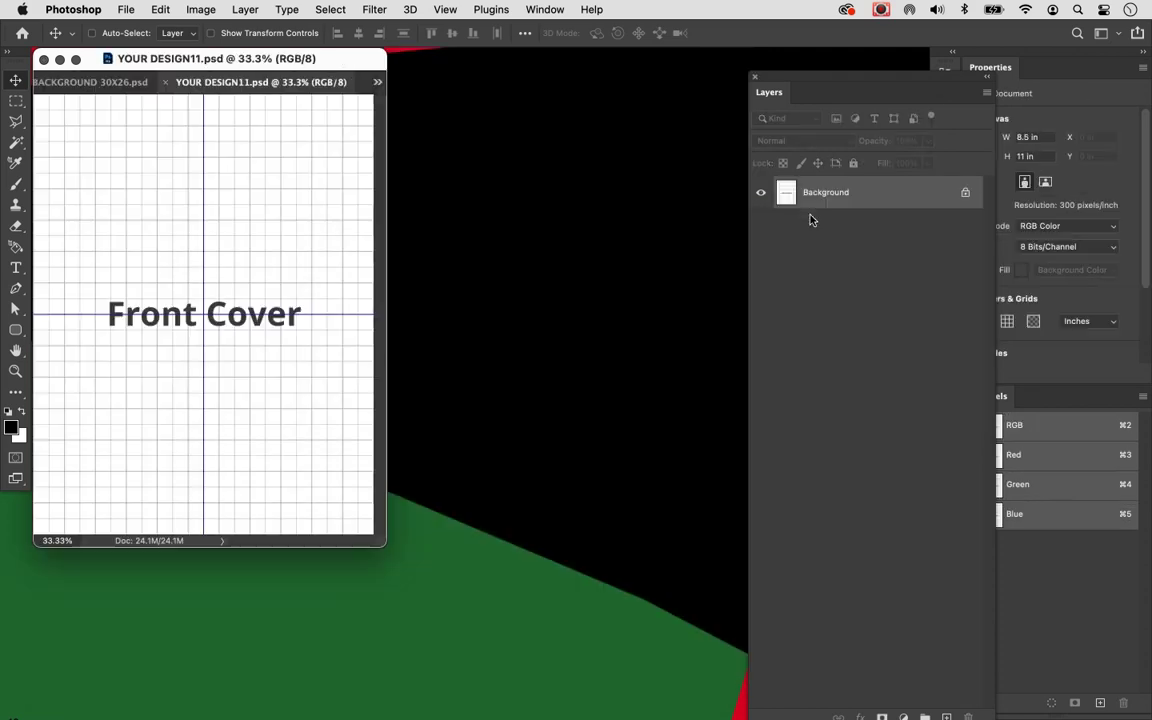
pyautogui.moveTo(381, 547); pyautogui.dragTo(662, 636)
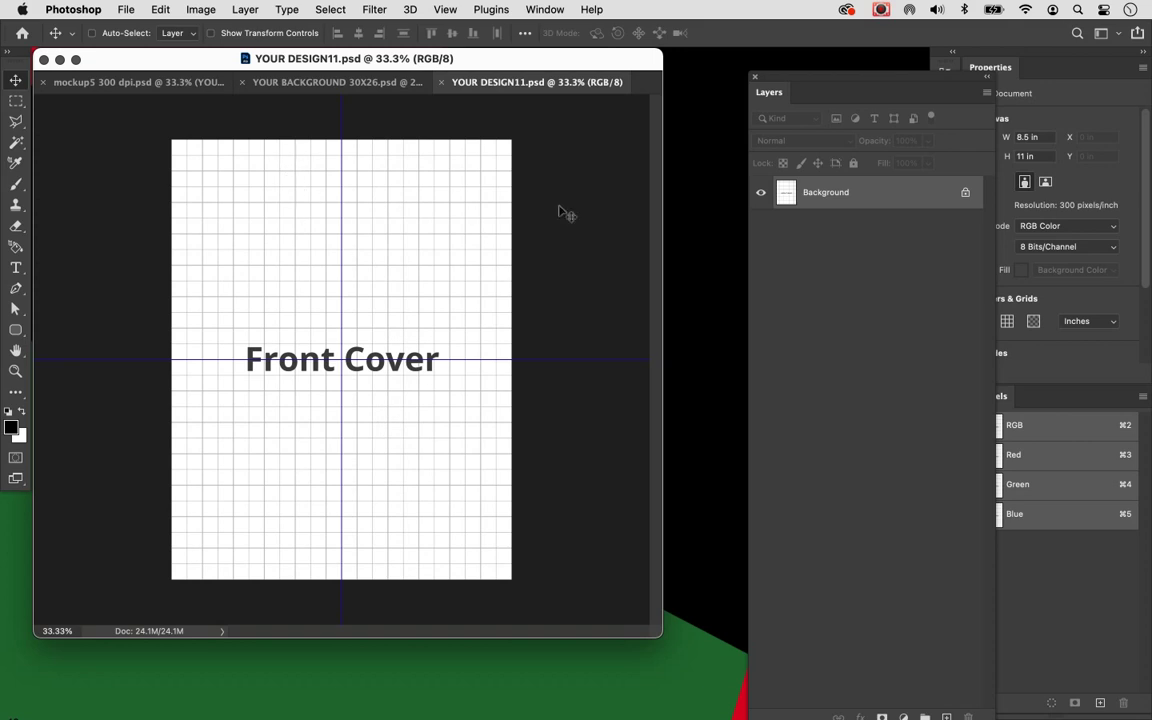
# Open the Advmag2 Folder on the desktop and preview the Advmag2.pdf cover.
pyautogui.click(697, 211)
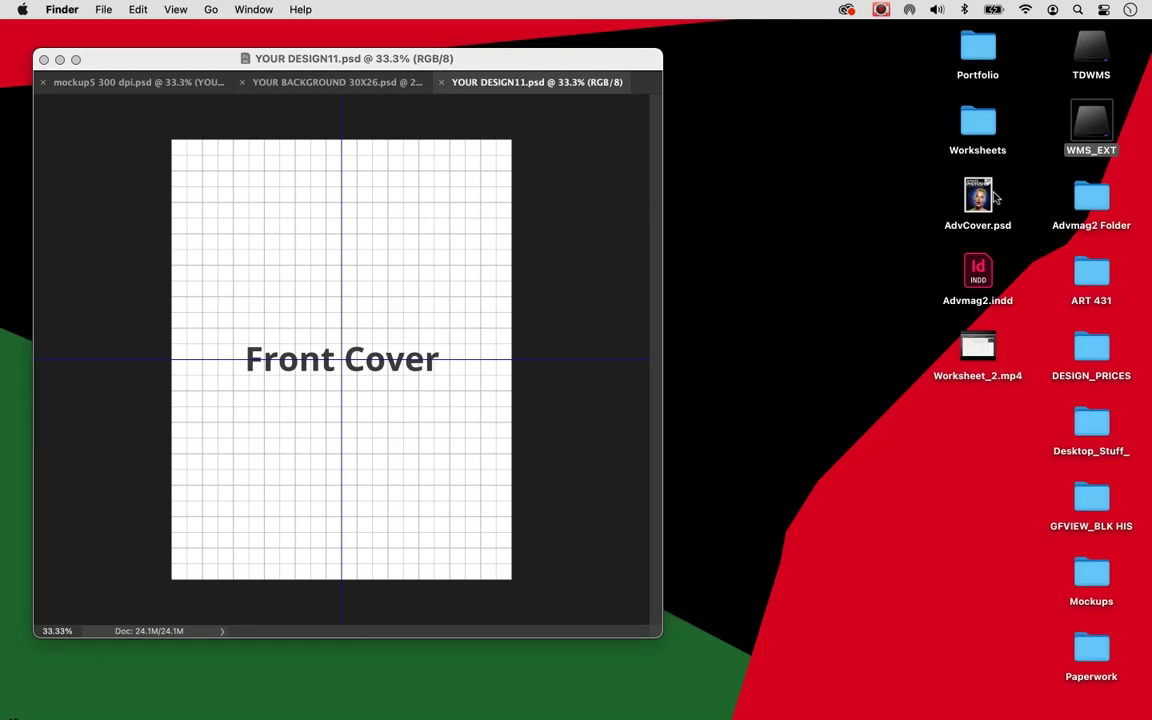
pyautogui.doubleClick(1058, 208)
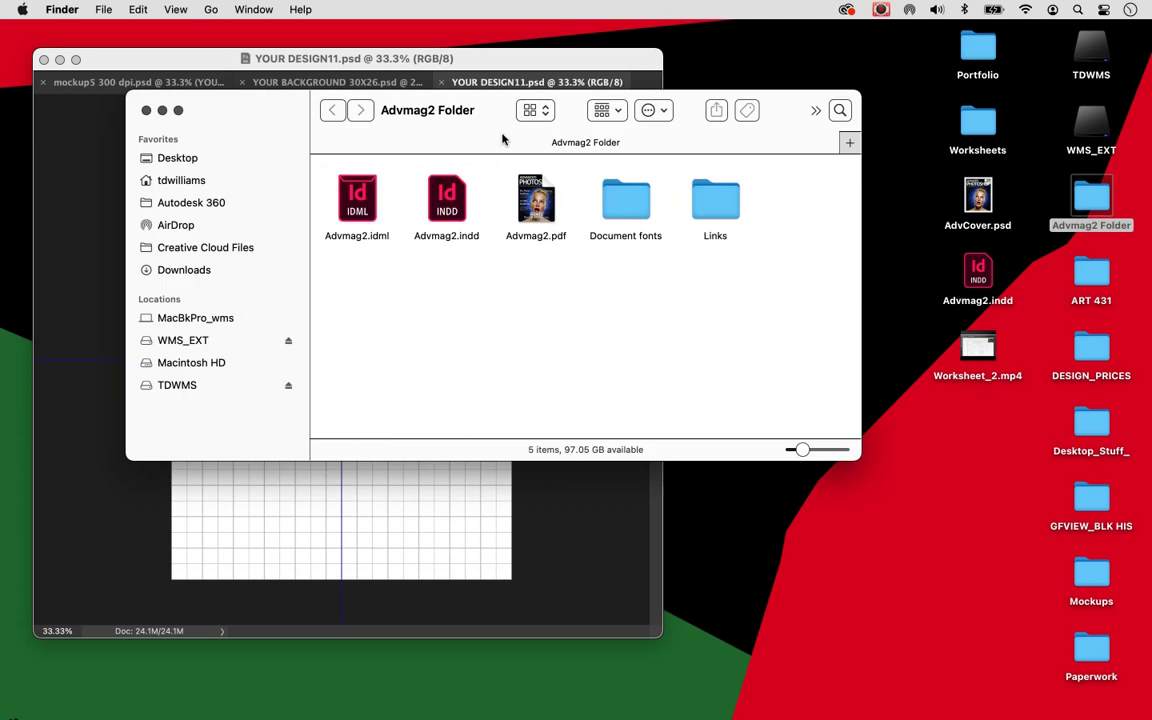
pyautogui.moveTo(501, 108); pyautogui.dragTo(809, 103)
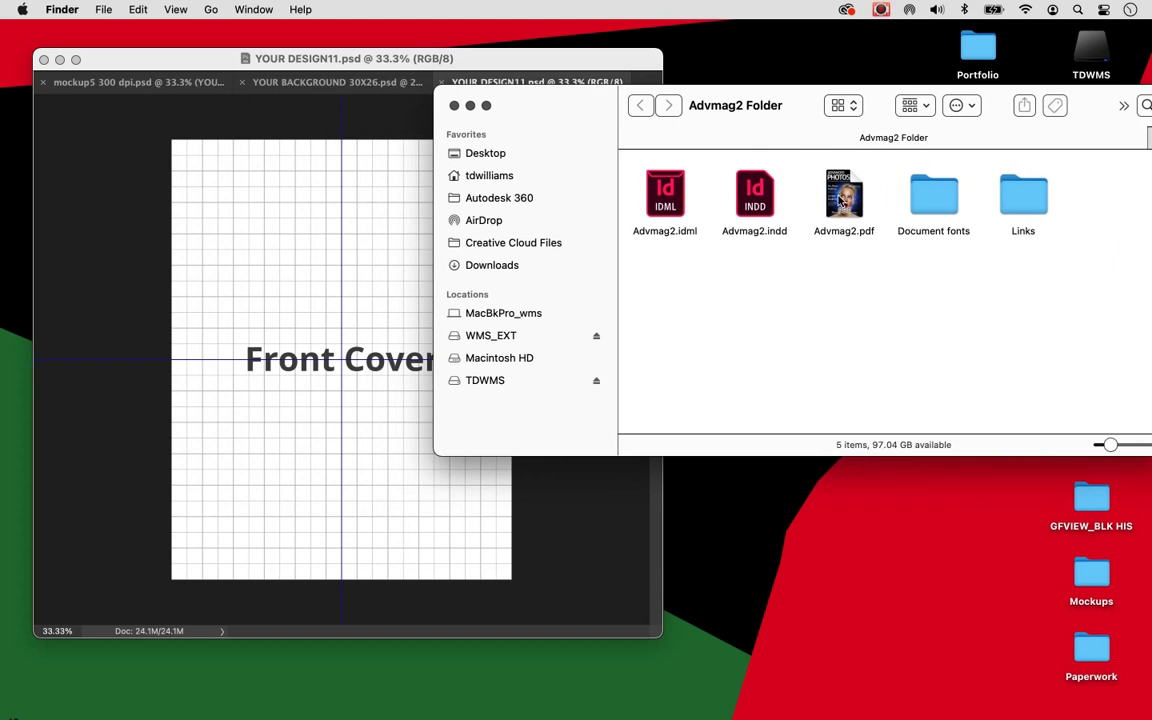
pyautogui.doubleClick(843, 200)
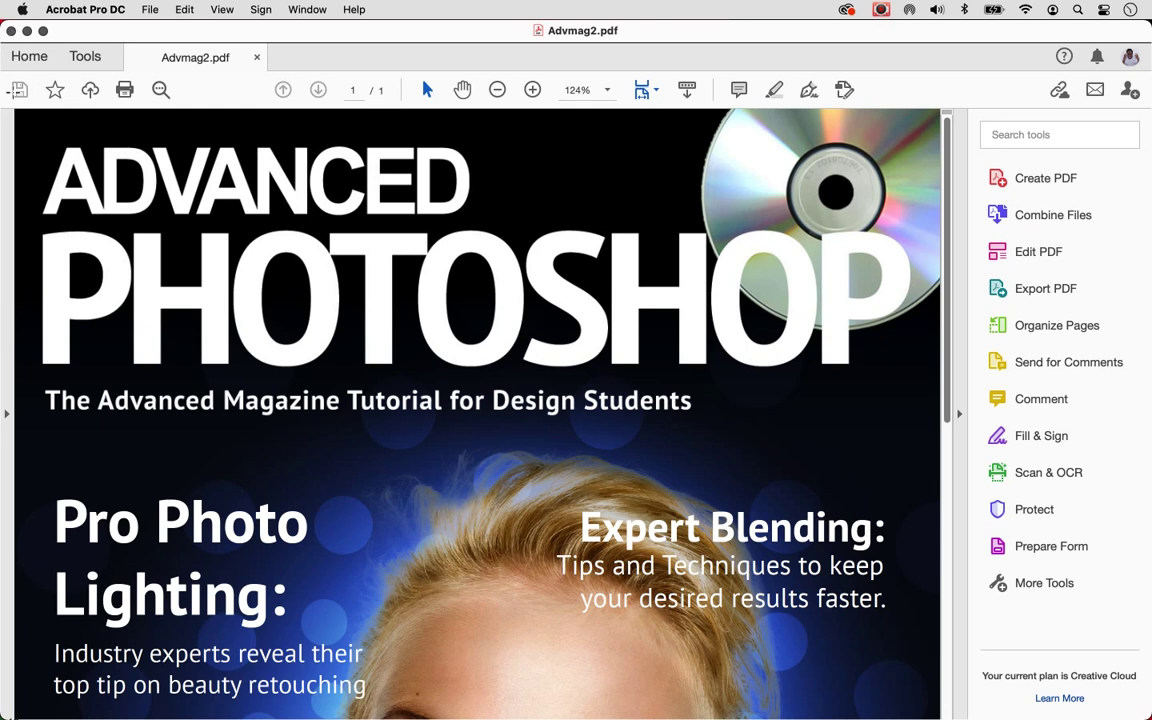
# Close the PDF preview, then right-click Advmag2.pdf for its open options.
pyautogui.click(12, 31)
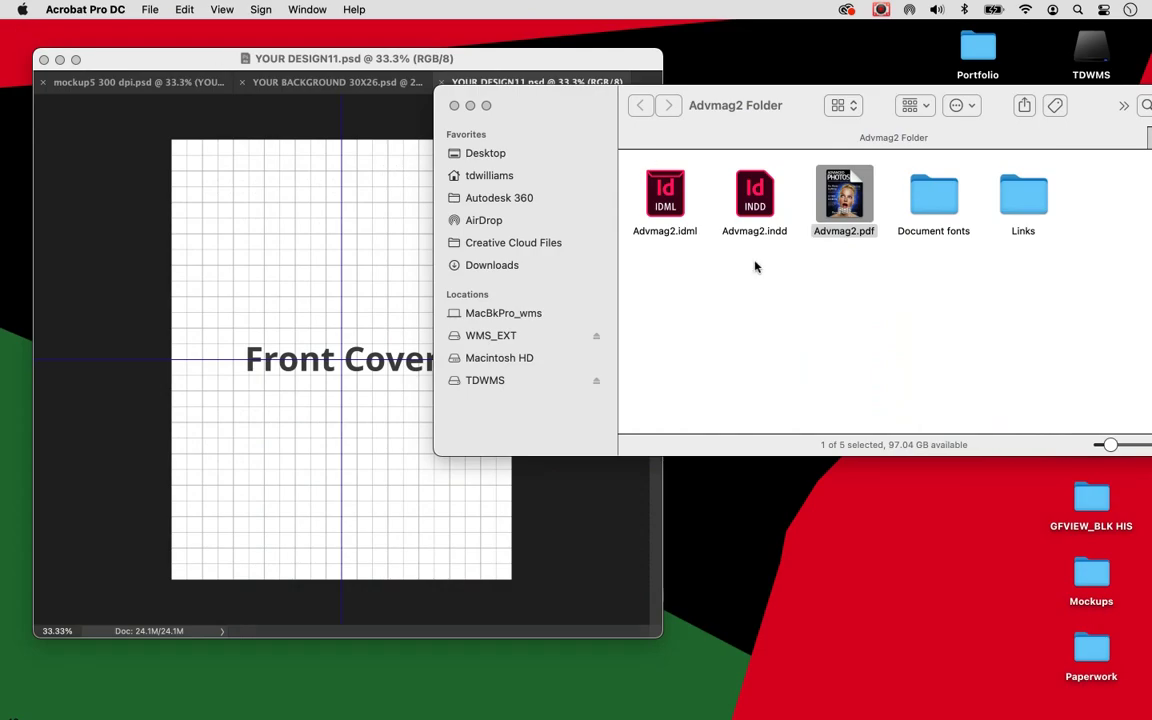
pyautogui.click(878, 207)
pyautogui.click(860, 193)
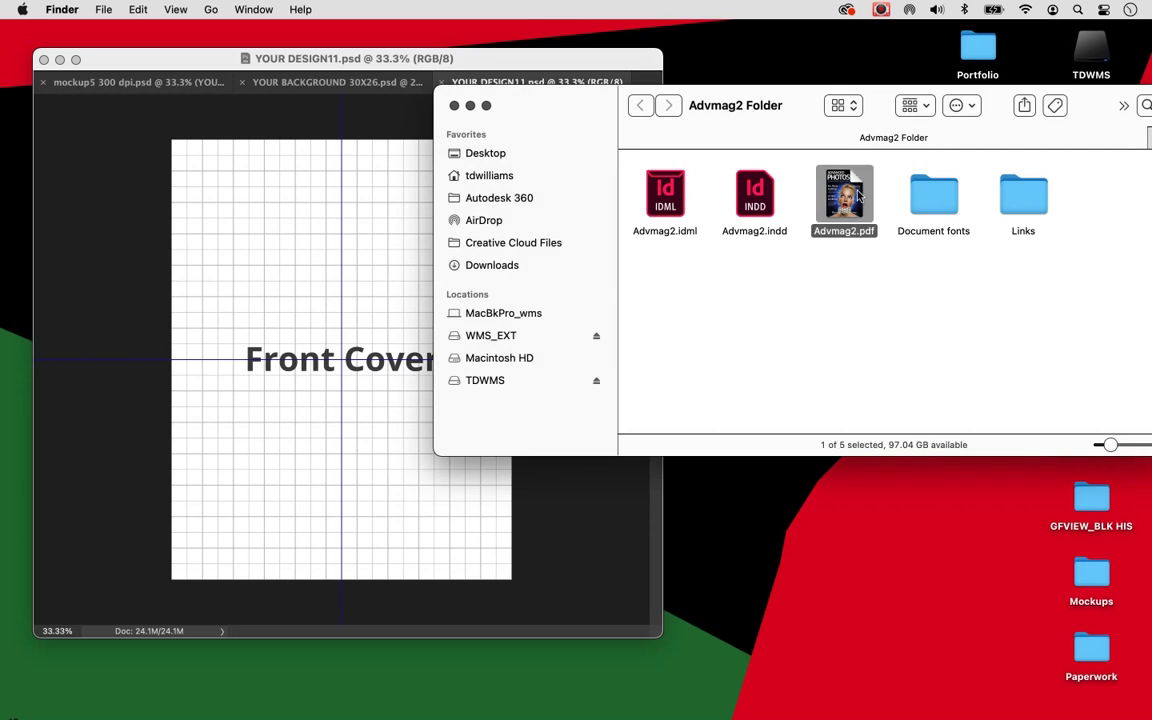
pyautogui.rightClick(846, 193)
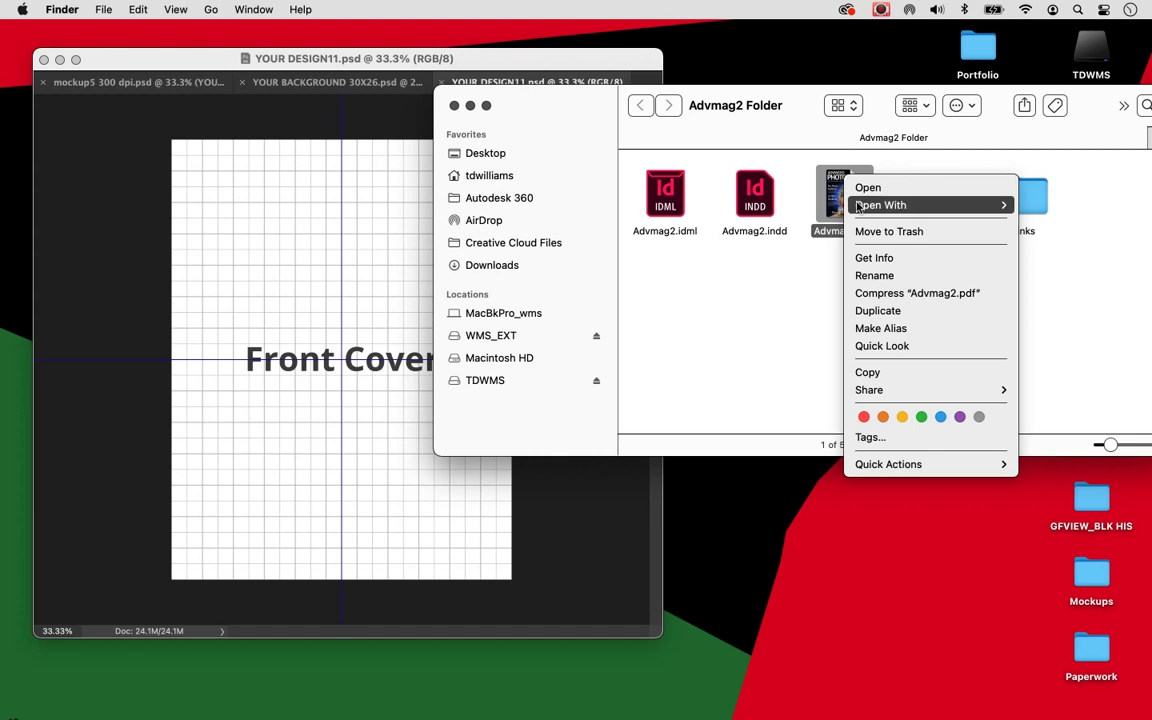
# Open Advmag2.pdf in Photoshop at 8.5 × 11 in, 300 ppi, and enlarge its window.
pyautogui.moveTo(875, 205)
pyautogui.click(789, 249)
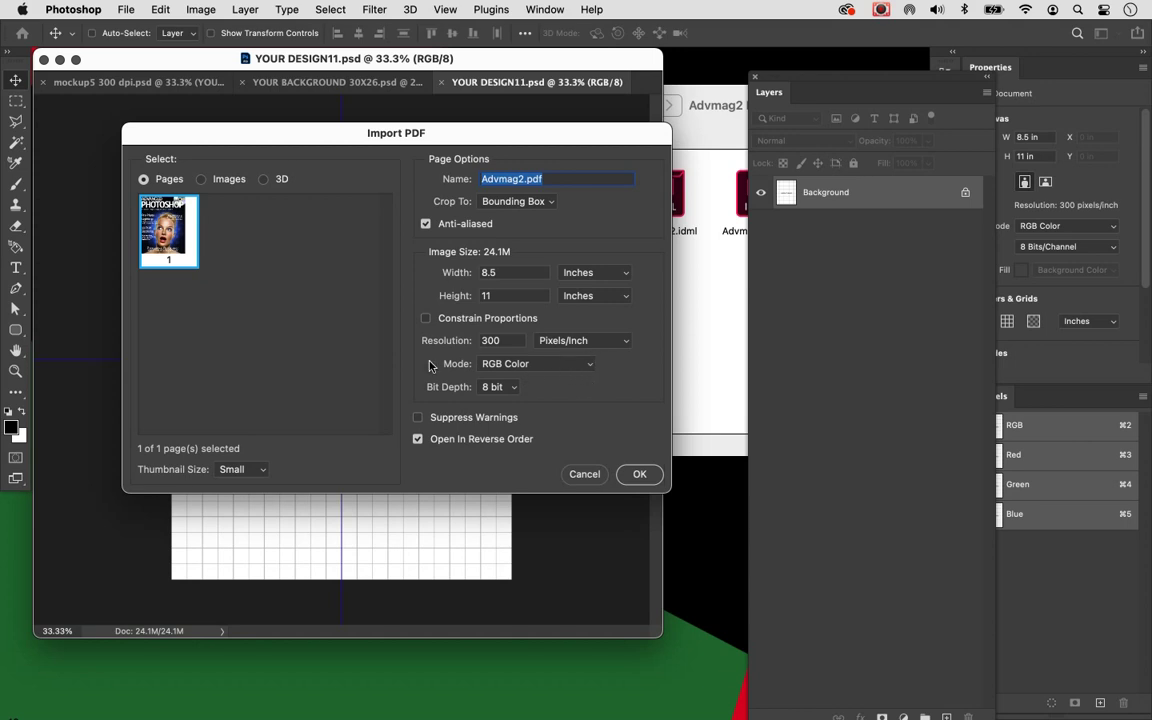
pyautogui.click(639, 474)
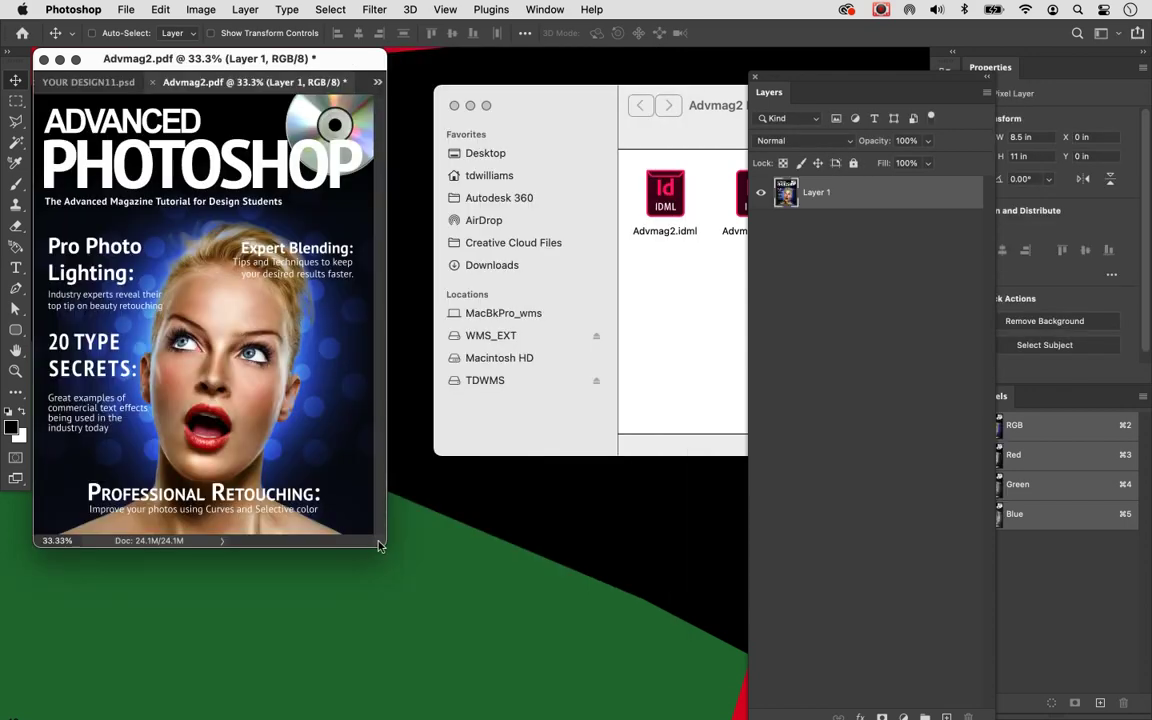
pyautogui.moveTo(385, 545); pyautogui.dragTo(632, 678)
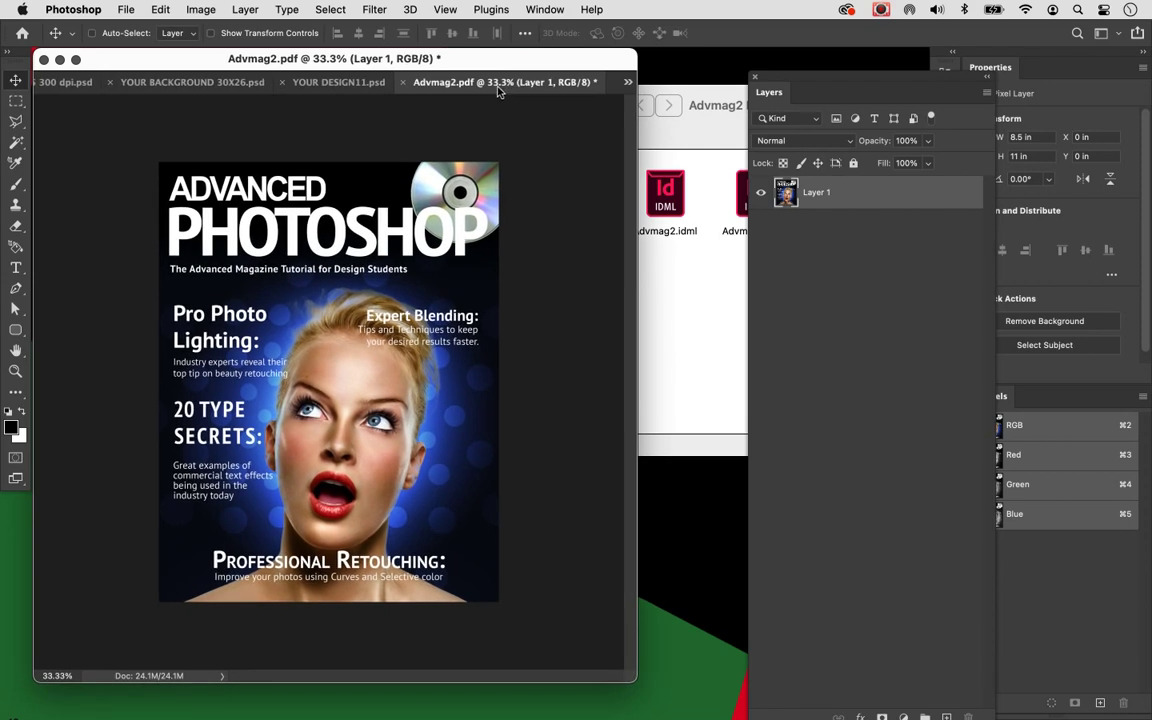
# Drag the cover layer into YOUR DESIGN11, close Advmag2.pdf unsaved, and shift the cover down.
pyautogui.moveTo(495, 82); pyautogui.dragTo(540, 106)
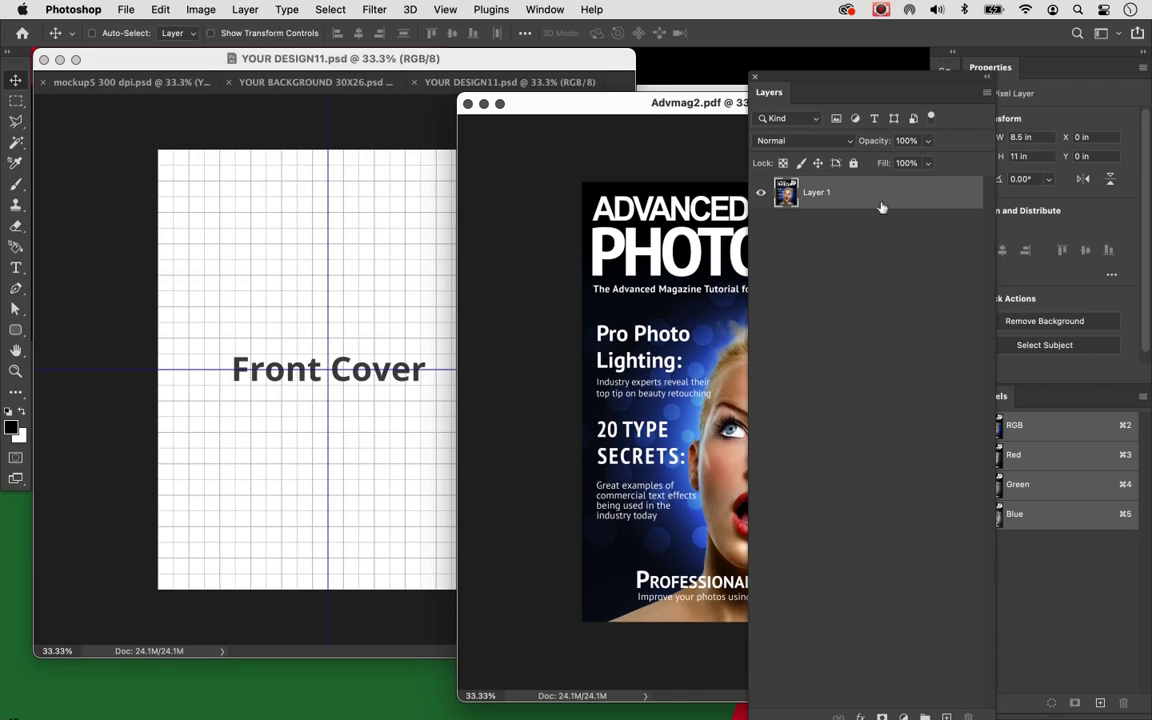
pyautogui.moveTo(888, 203); pyautogui.dragTo(330, 300)
pyautogui.click(668, 278)
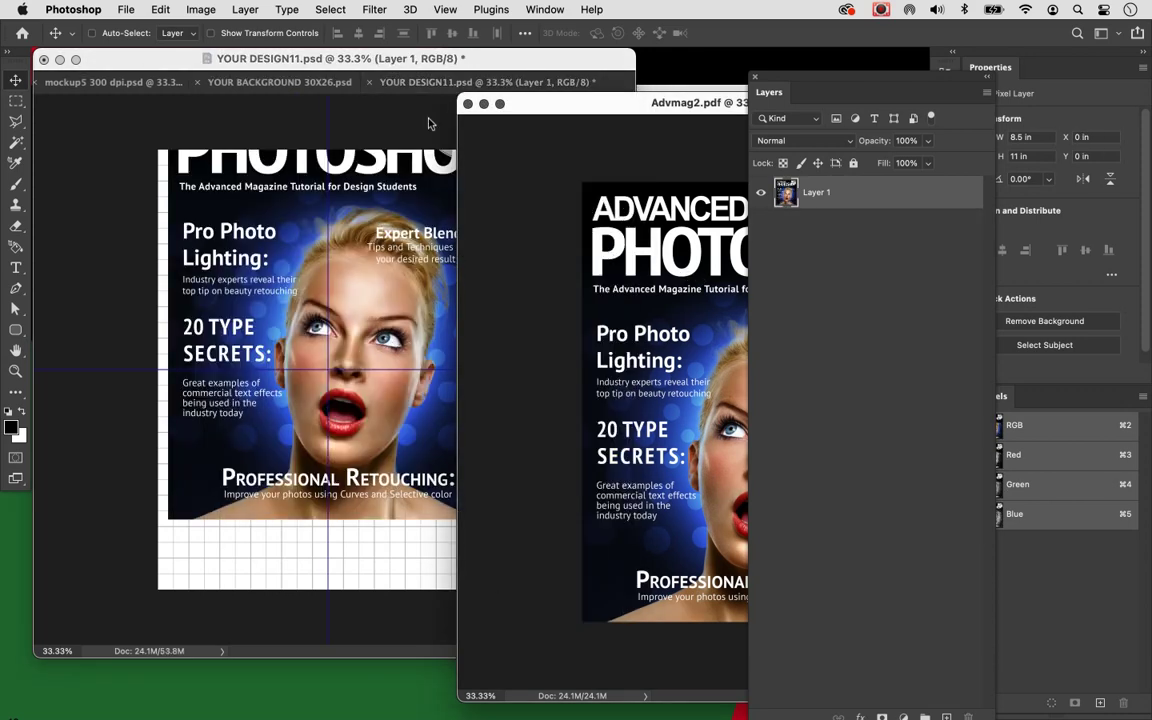
pyautogui.press('super+w')
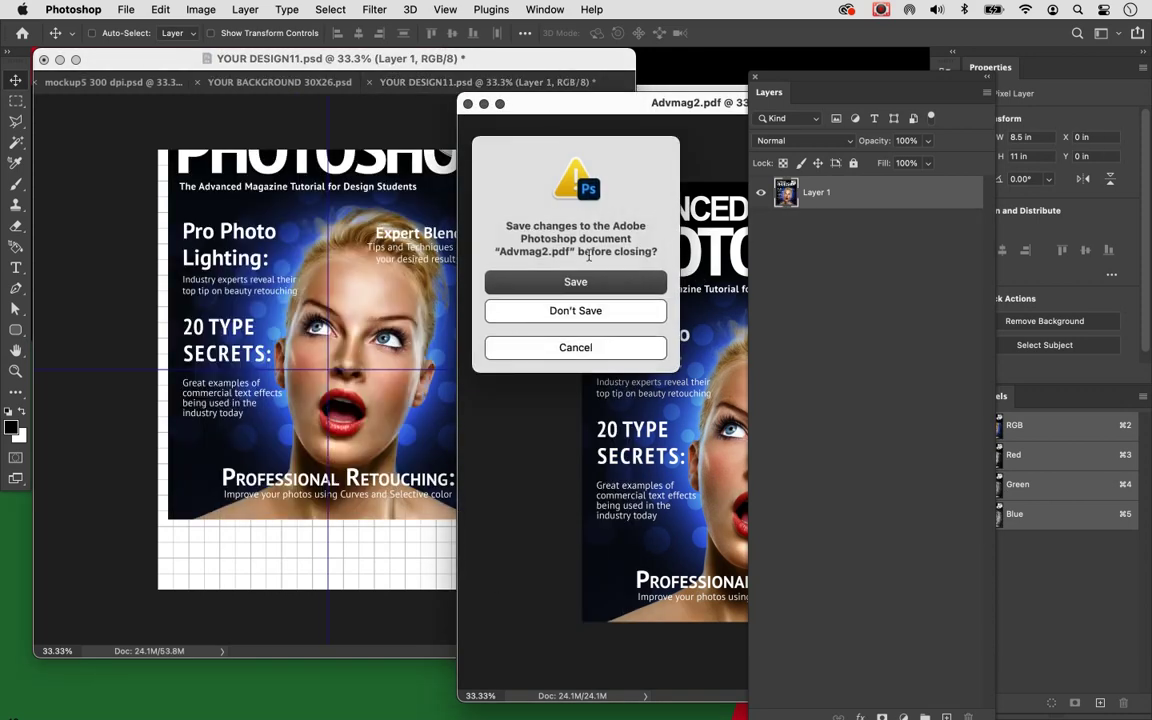
pyautogui.click(515, 321)
pyautogui.moveTo(457, 427); pyautogui.dragTo(447, 492)
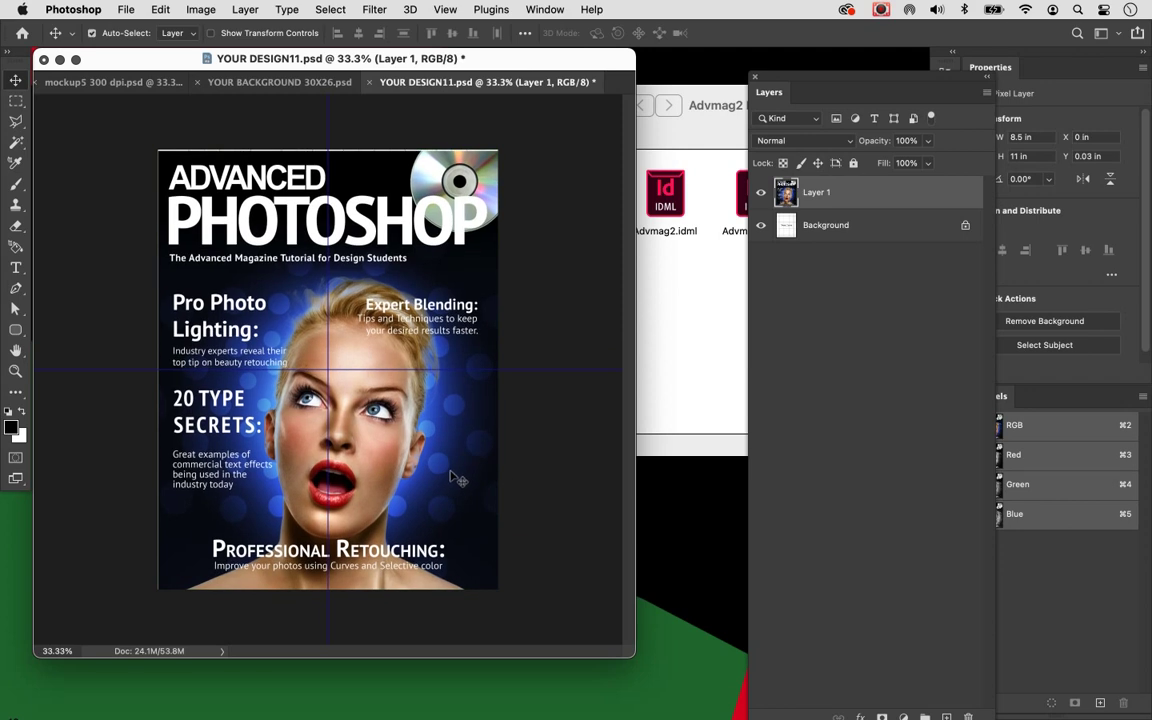
# Scale the cover layer up slightly with Free Transform to fill the page.
pyautogui.press('super+t')
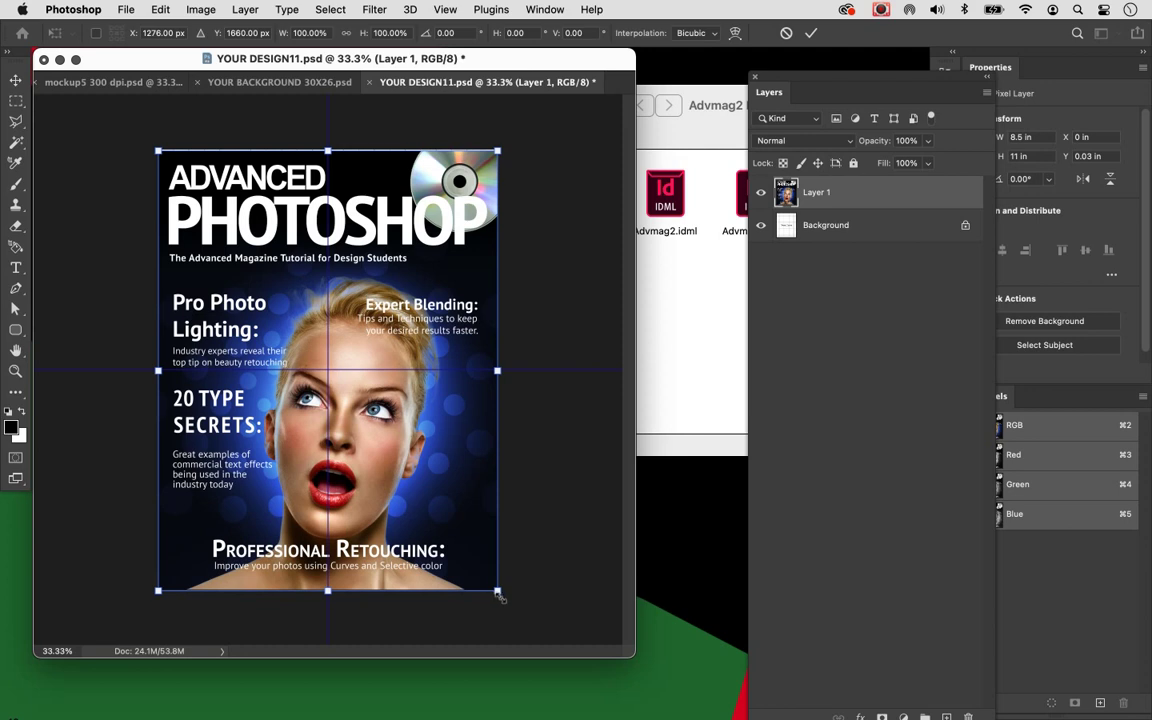
pyautogui.moveTo(499, 596); pyautogui.dragTo(502, 597)
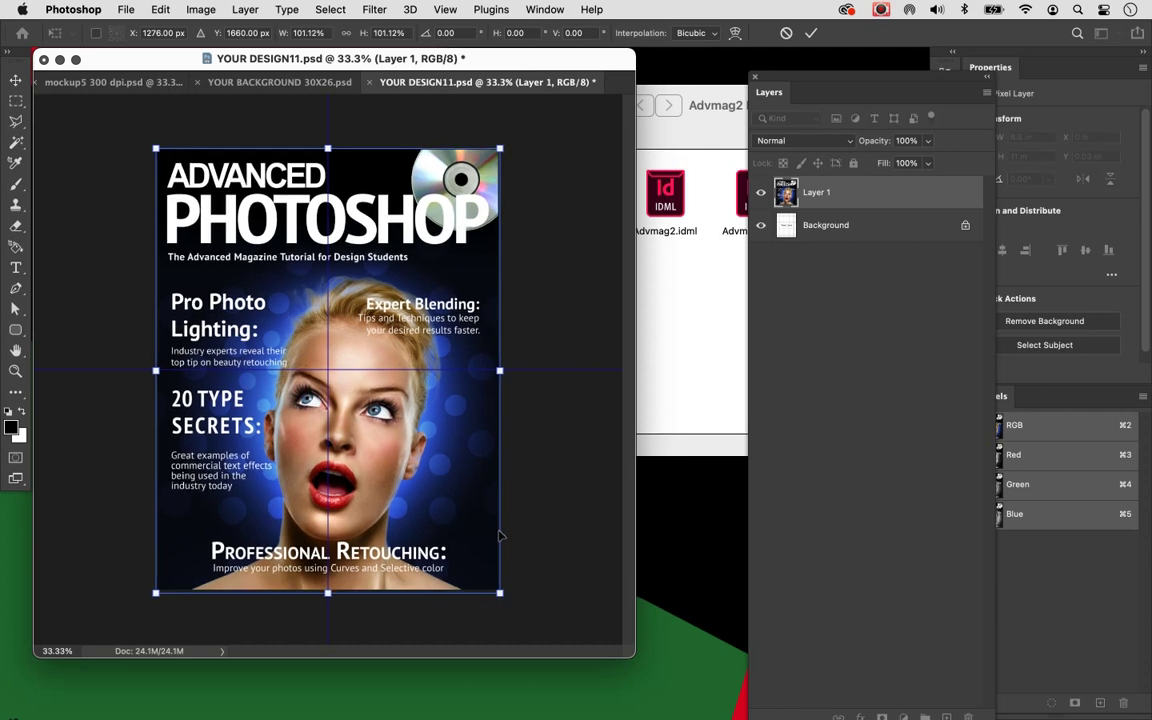
pyautogui.press('Return')
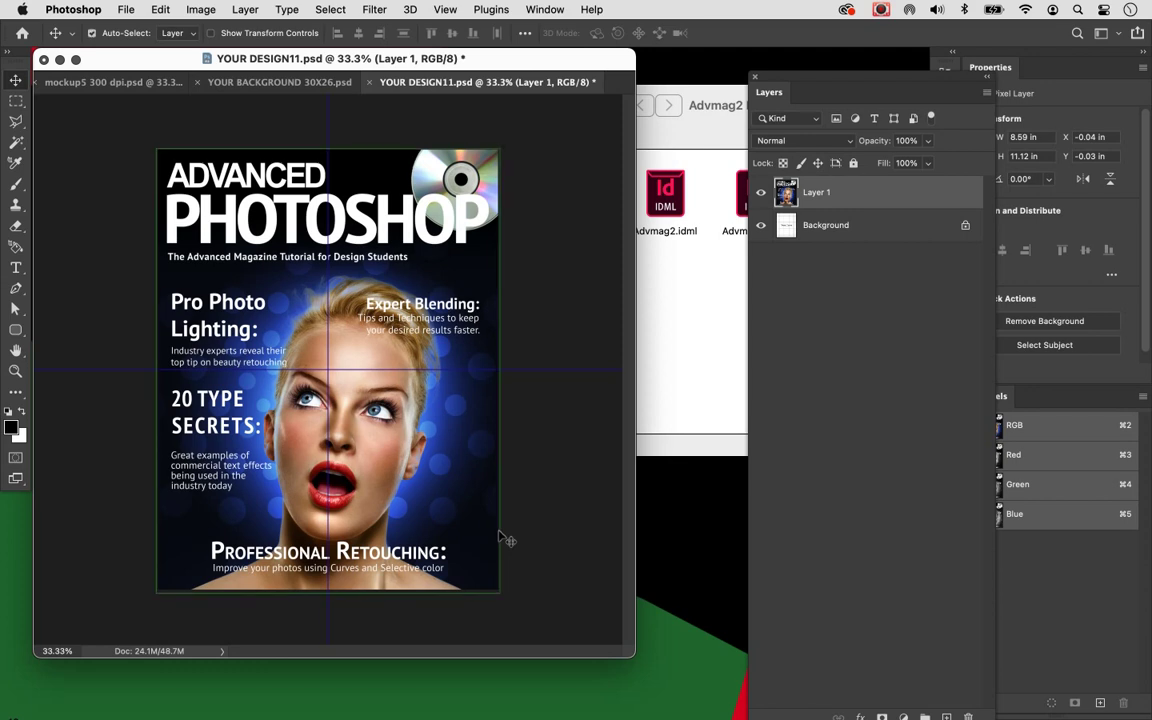
# Save and close YOUR DESIGN11.psd, then enlarge the mockup window.
pyautogui.press('super+s')
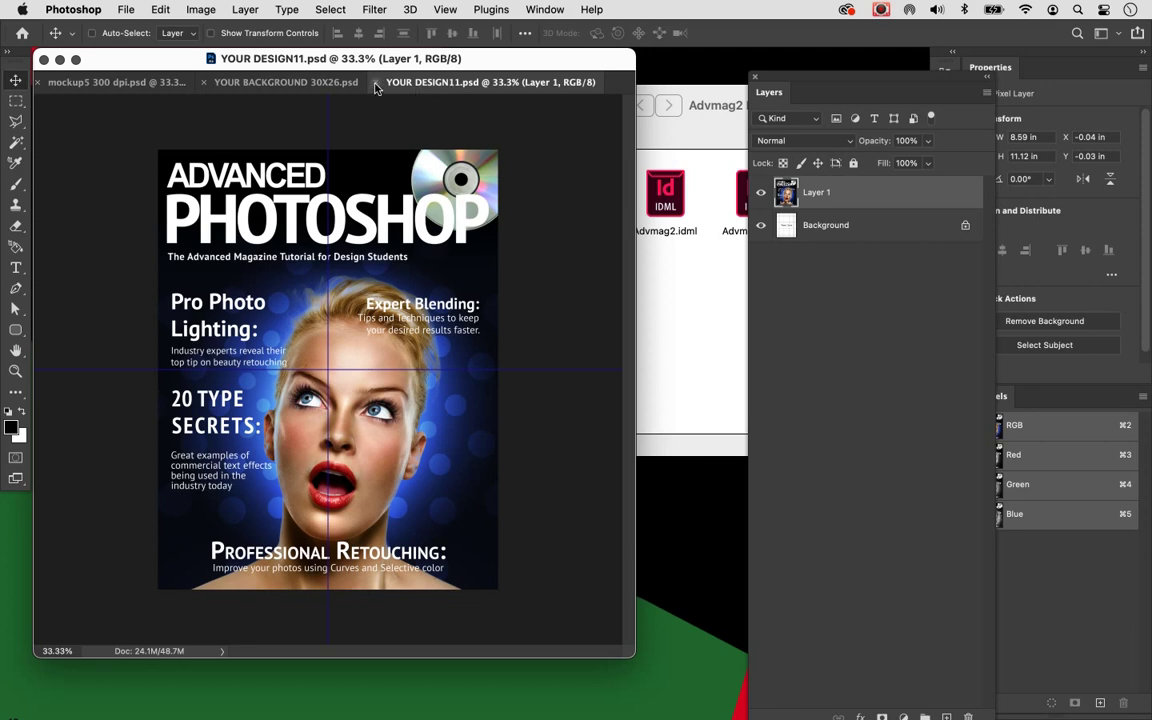
pyautogui.click(375, 84)
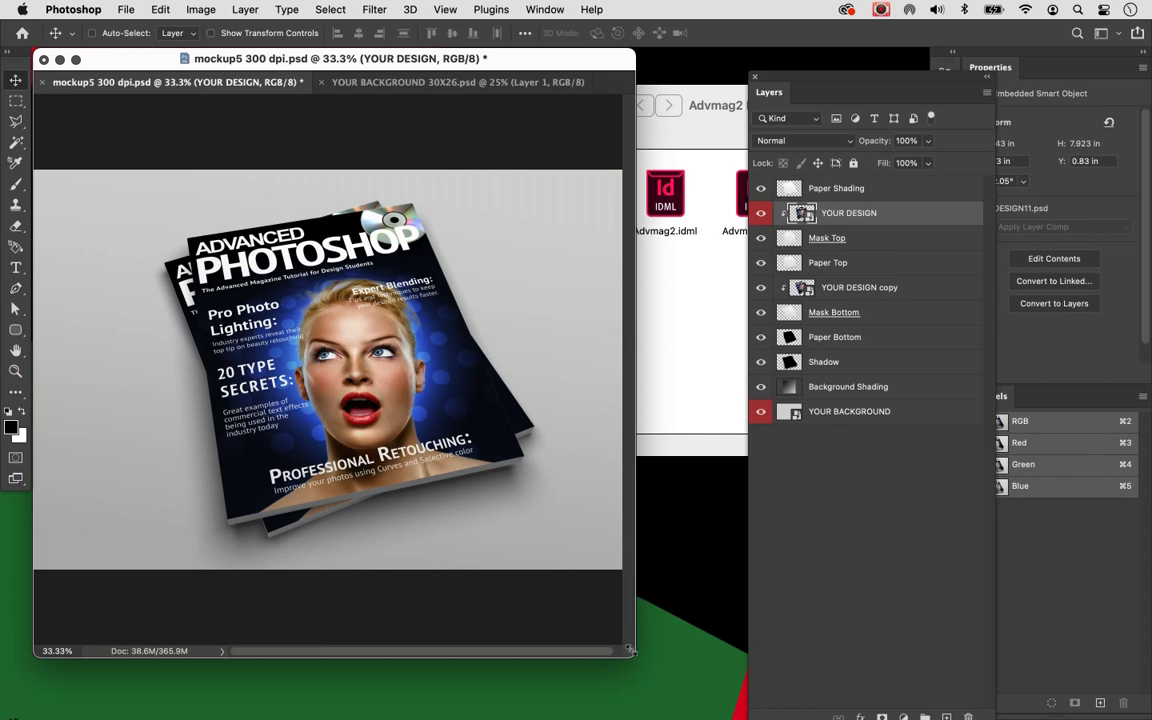
pyautogui.moveTo(630, 650); pyautogui.dragTo(746, 696)
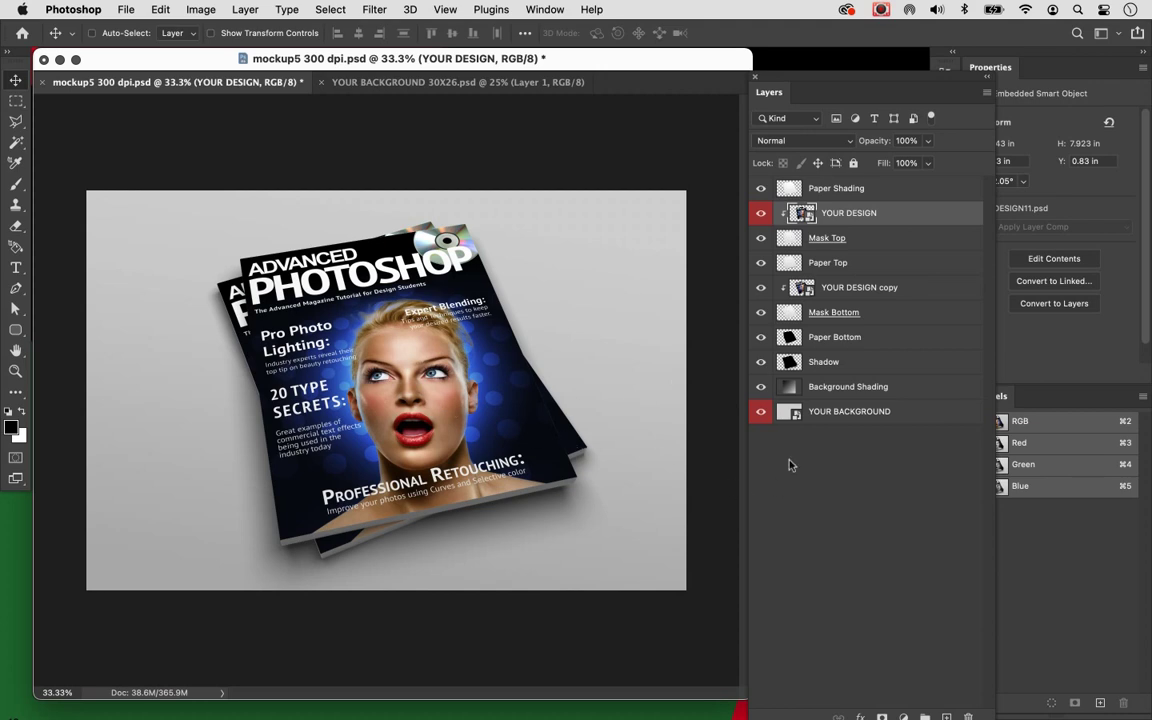
# Open the YOUR BACKGROUND smart object's contents for editing.
pyautogui.click(797, 425)
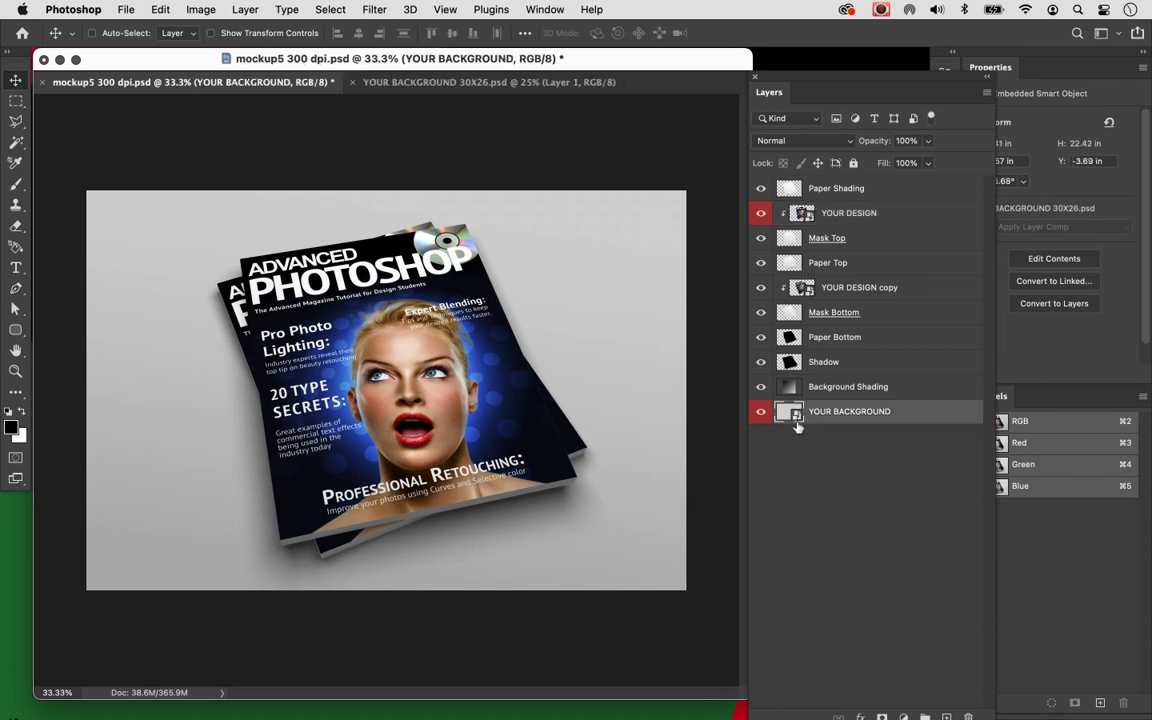
pyautogui.doubleClick(797, 424)
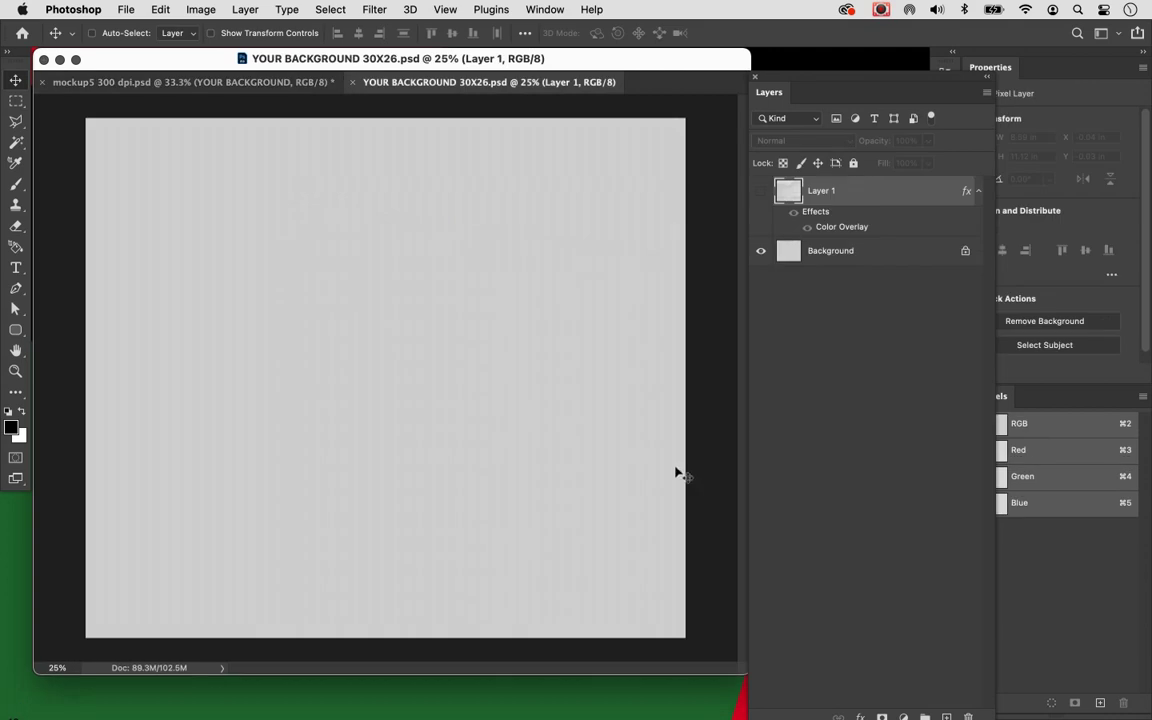
pyautogui.click(243, 84)
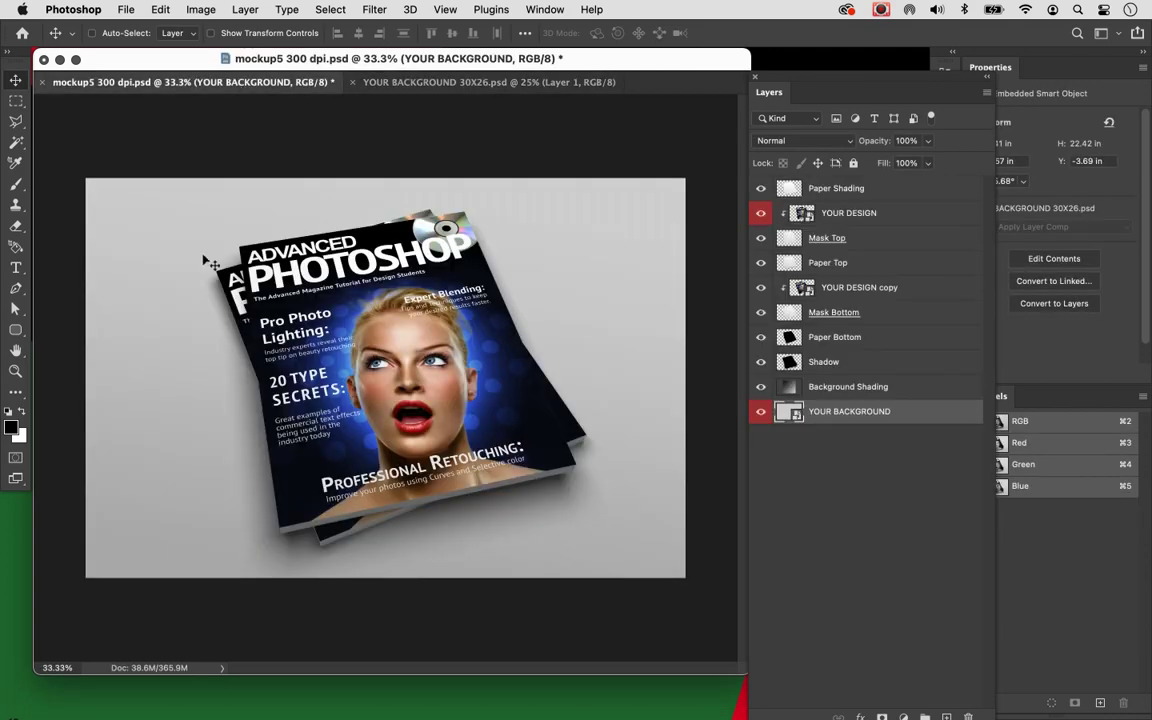
pyautogui.click(453, 84)
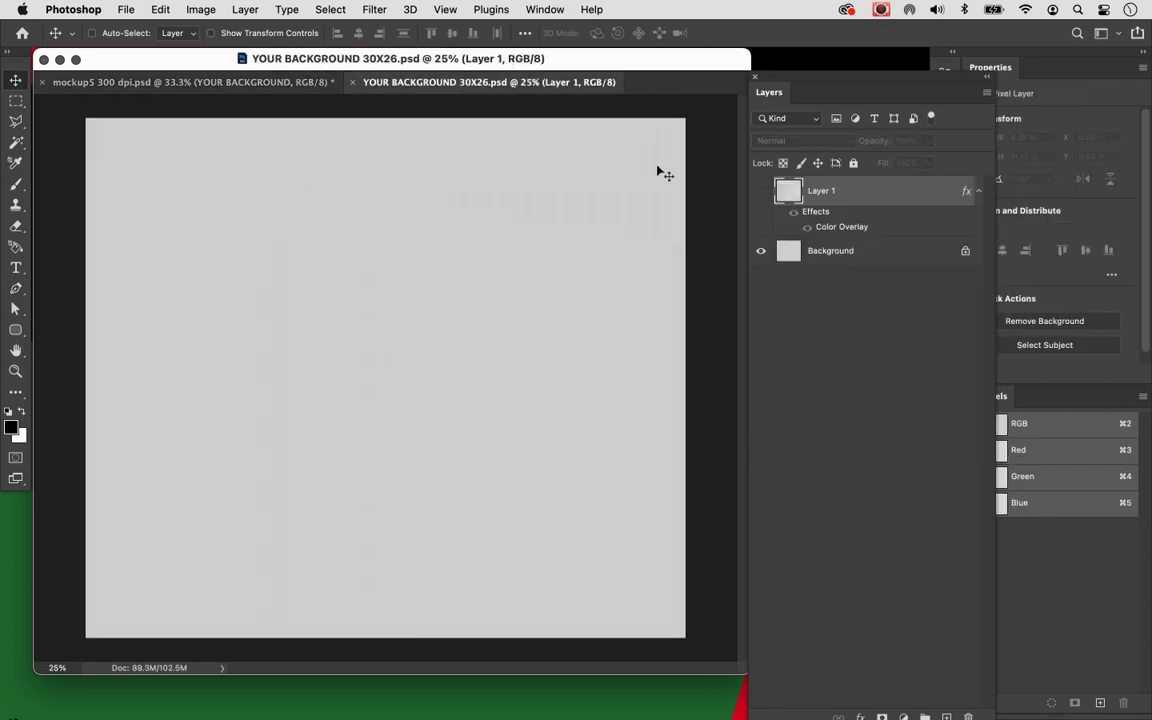
# Show the parchment Layer 1 with its Color Overlay, save, and close the smart object.
pyautogui.click(761, 193)
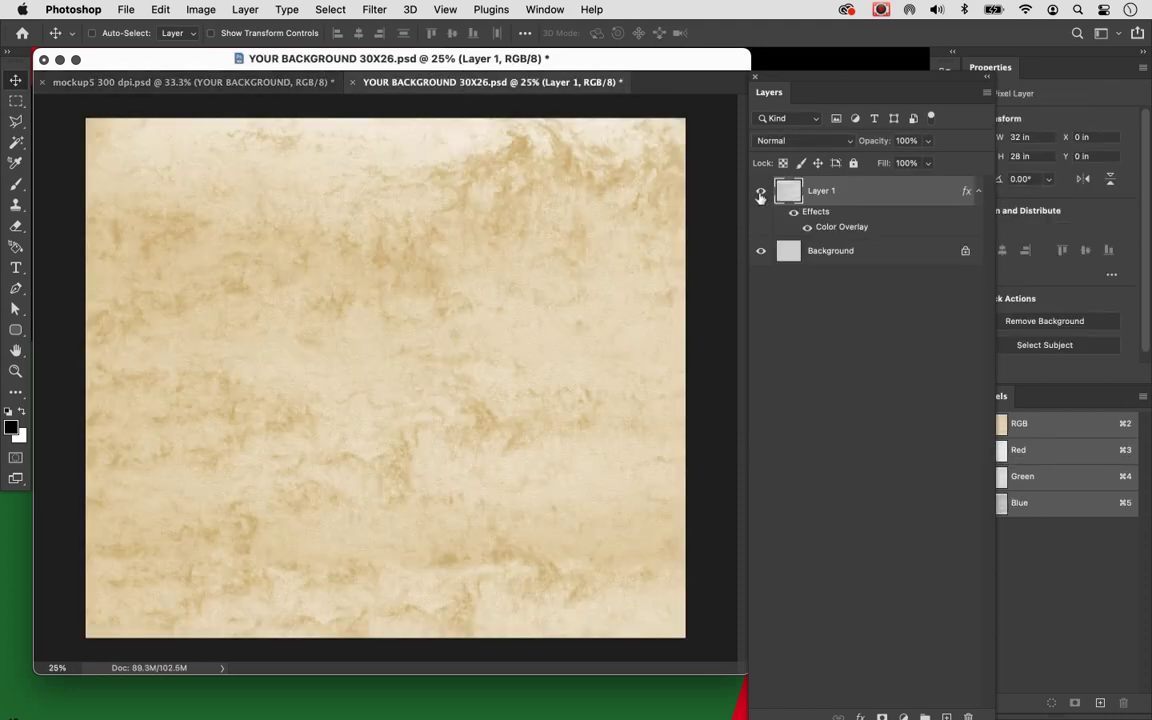
pyautogui.click(807, 226)
pyautogui.click(807, 226)
pyautogui.press('super+s')
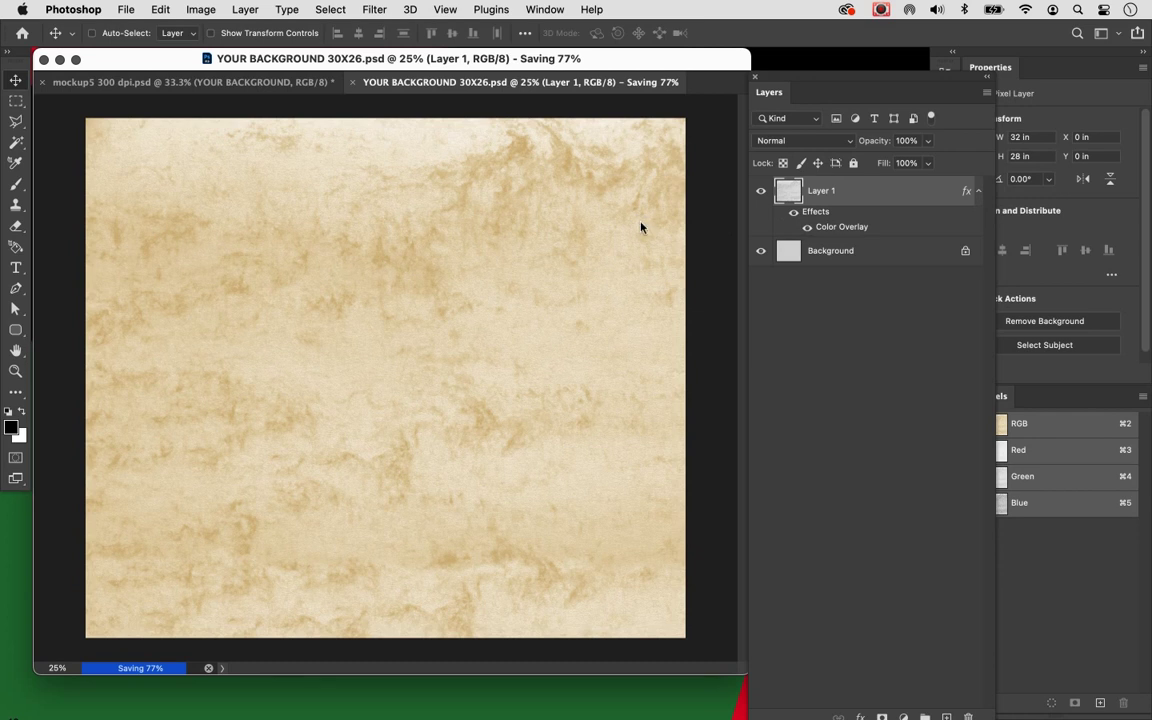
pyautogui.click(351, 83)
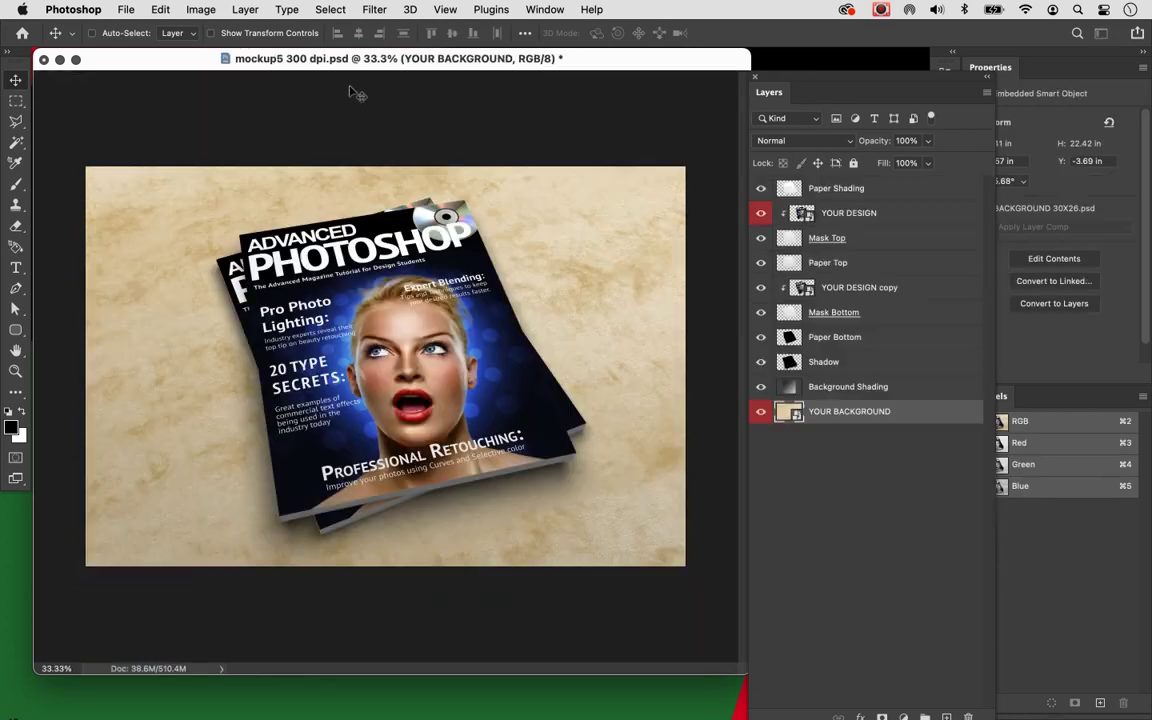
# Set the background's Color Overlay to Multiply at 82% opacity and save the smart object.
pyautogui.doubleClick(790, 413)
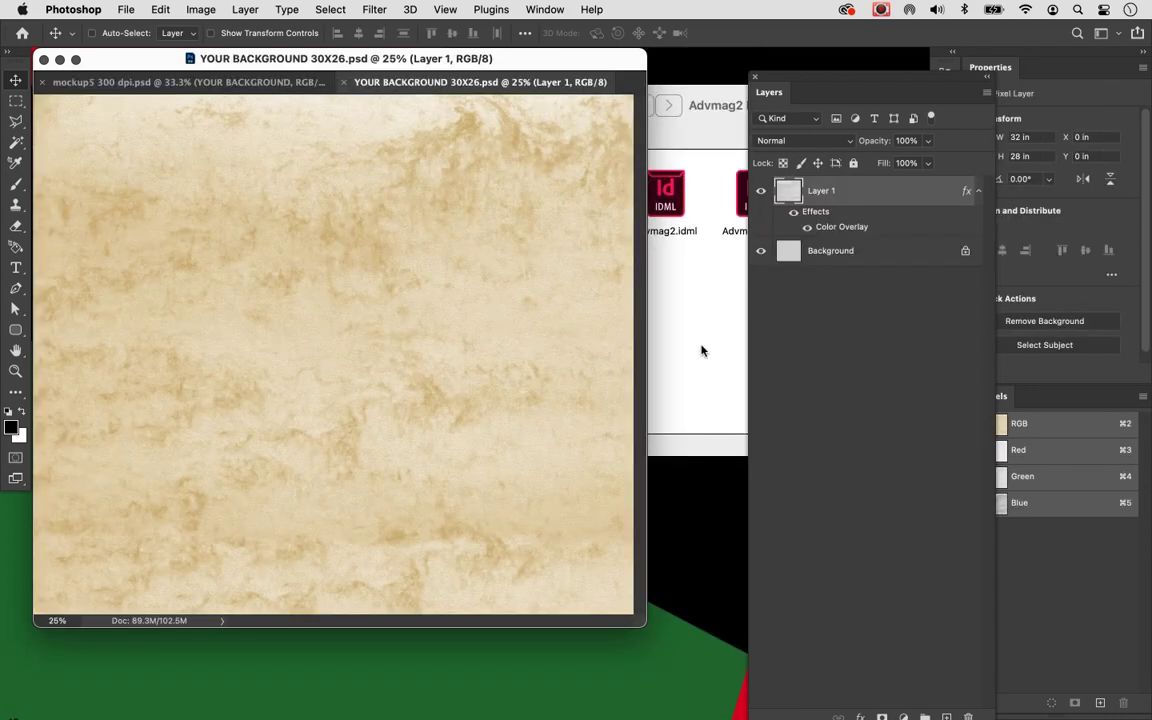
pyautogui.doubleClick(848, 229)
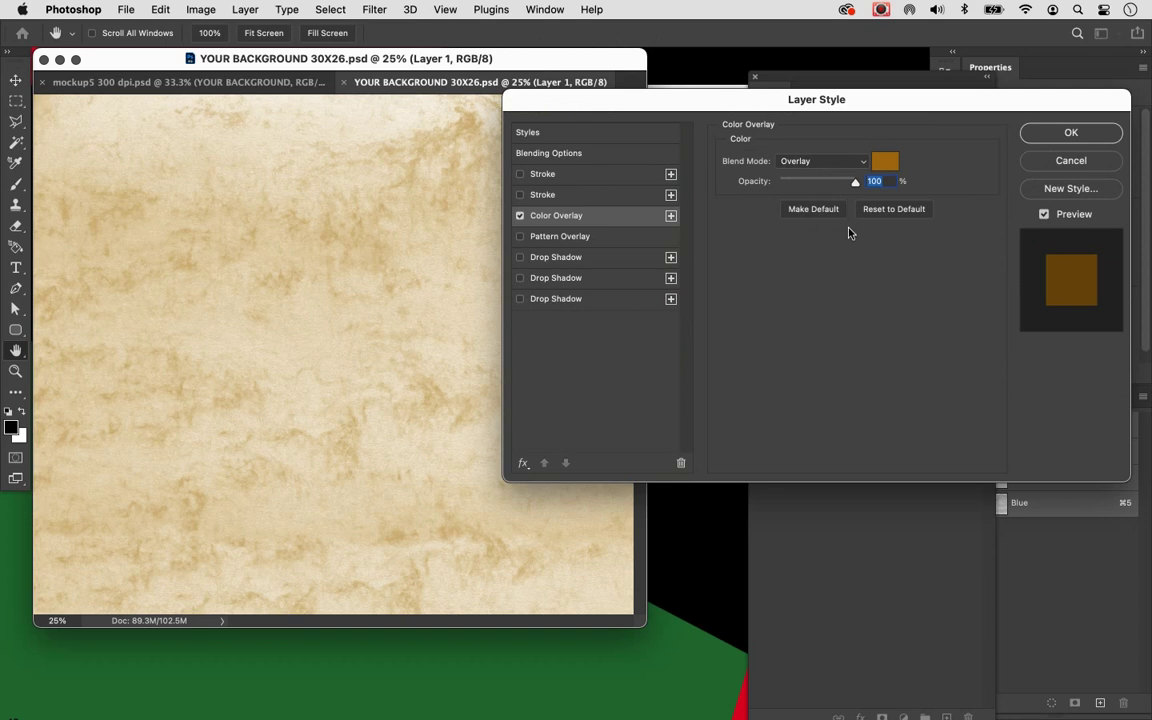
pyautogui.click(863, 163)
pyautogui.moveTo(819, 13)
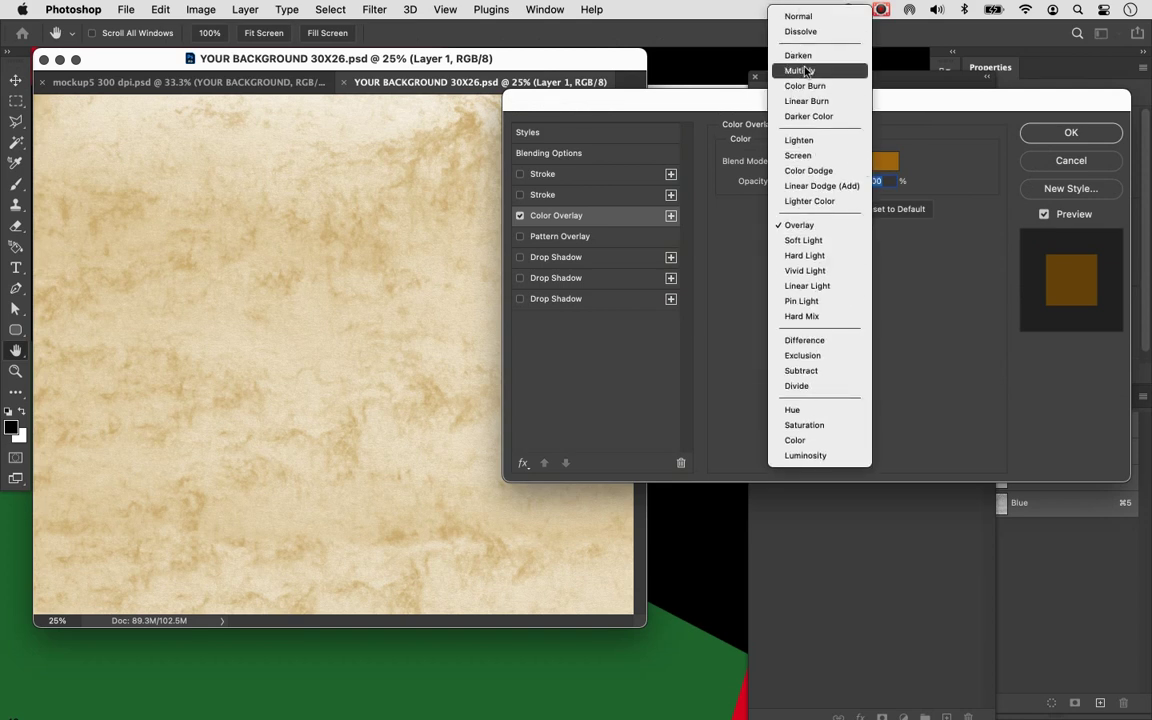
pyautogui.click(803, 71)
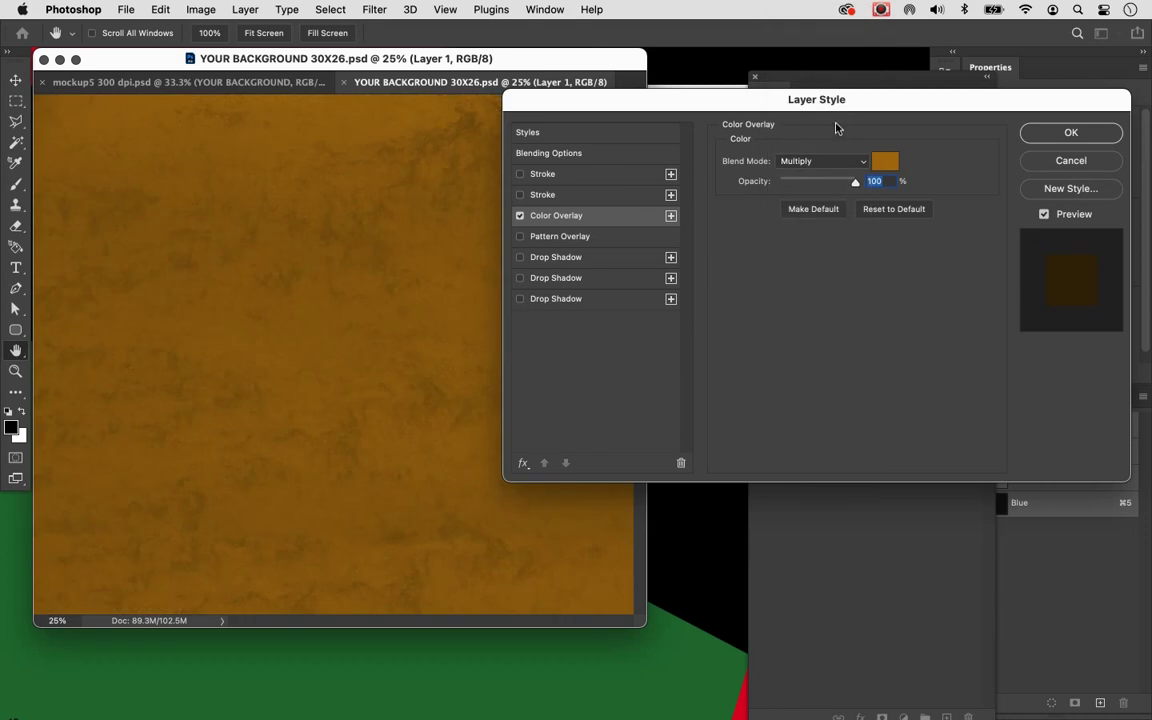
pyautogui.moveTo(853, 182); pyautogui.dragTo(843, 185)
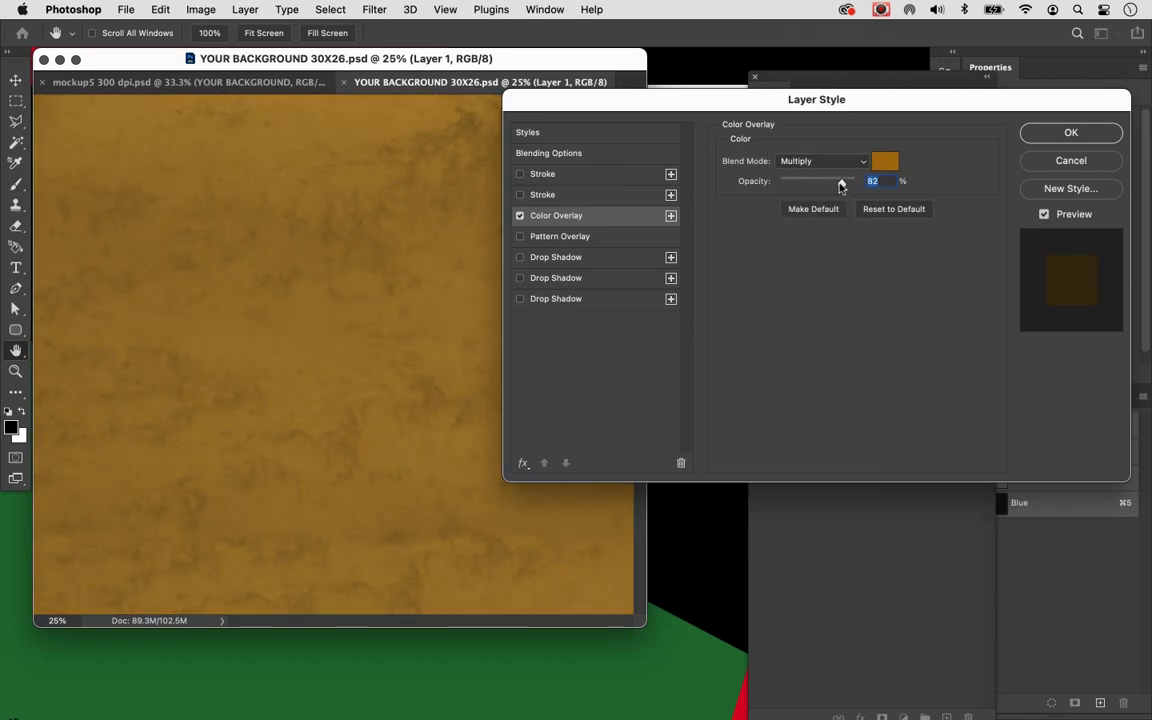
pyautogui.click(1031, 134)
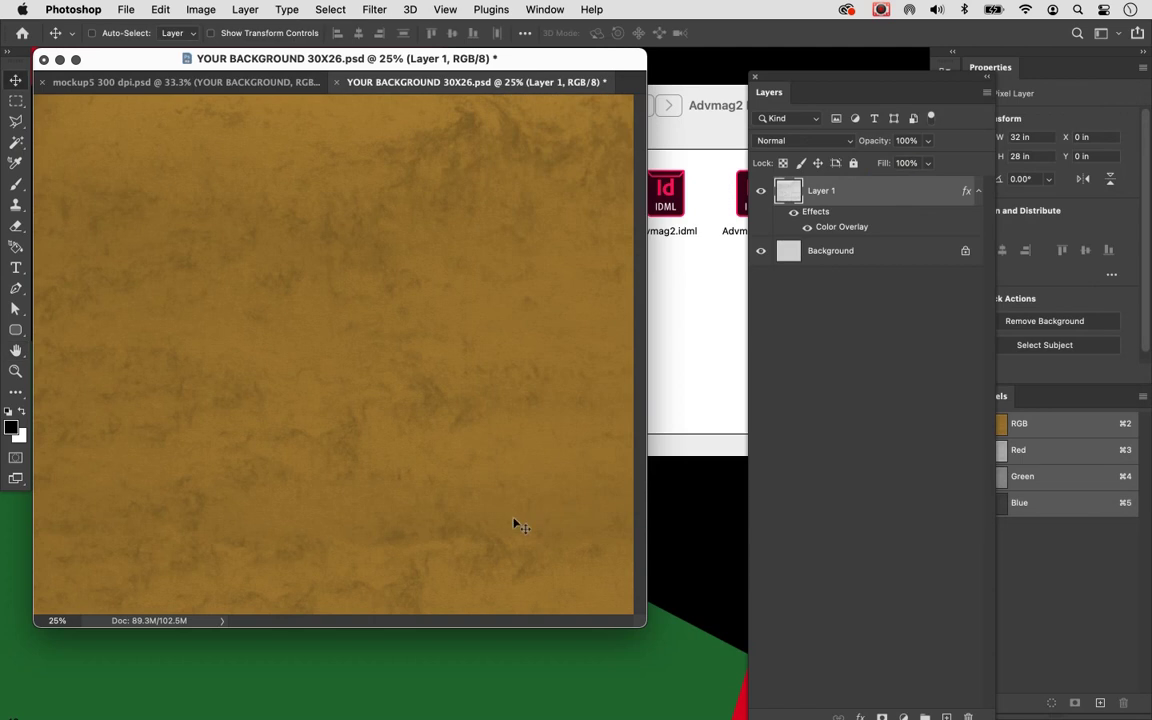
pyautogui.press('super+s')
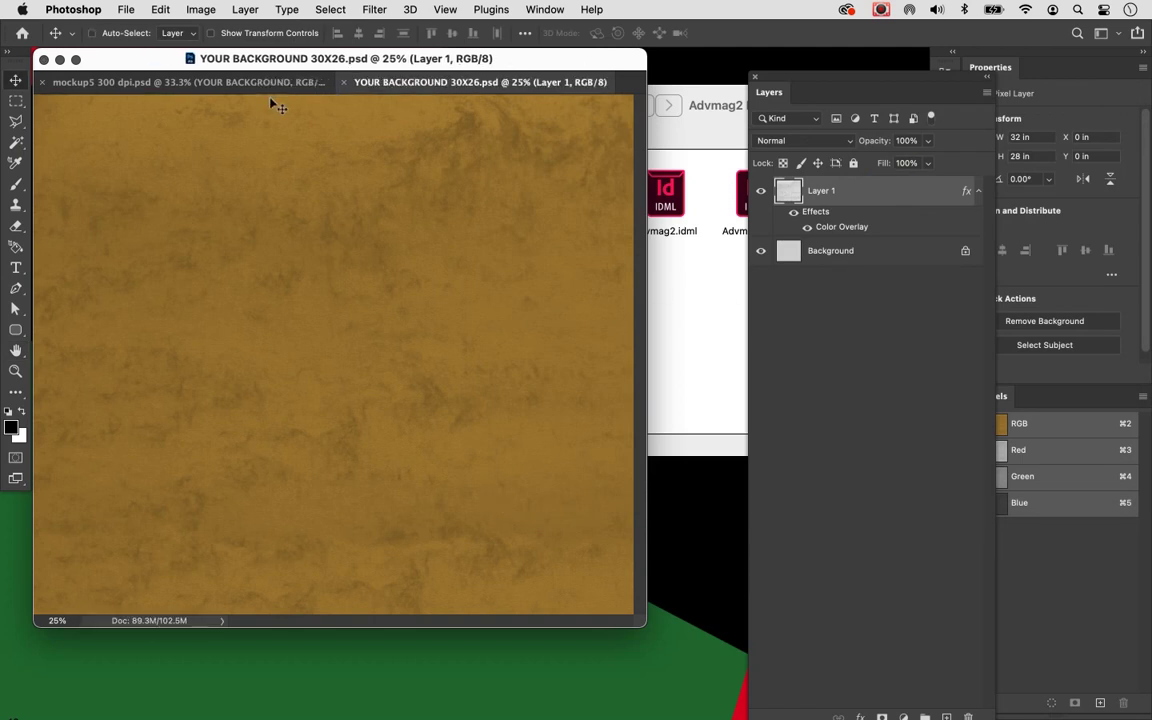
pyautogui.click(268, 85)
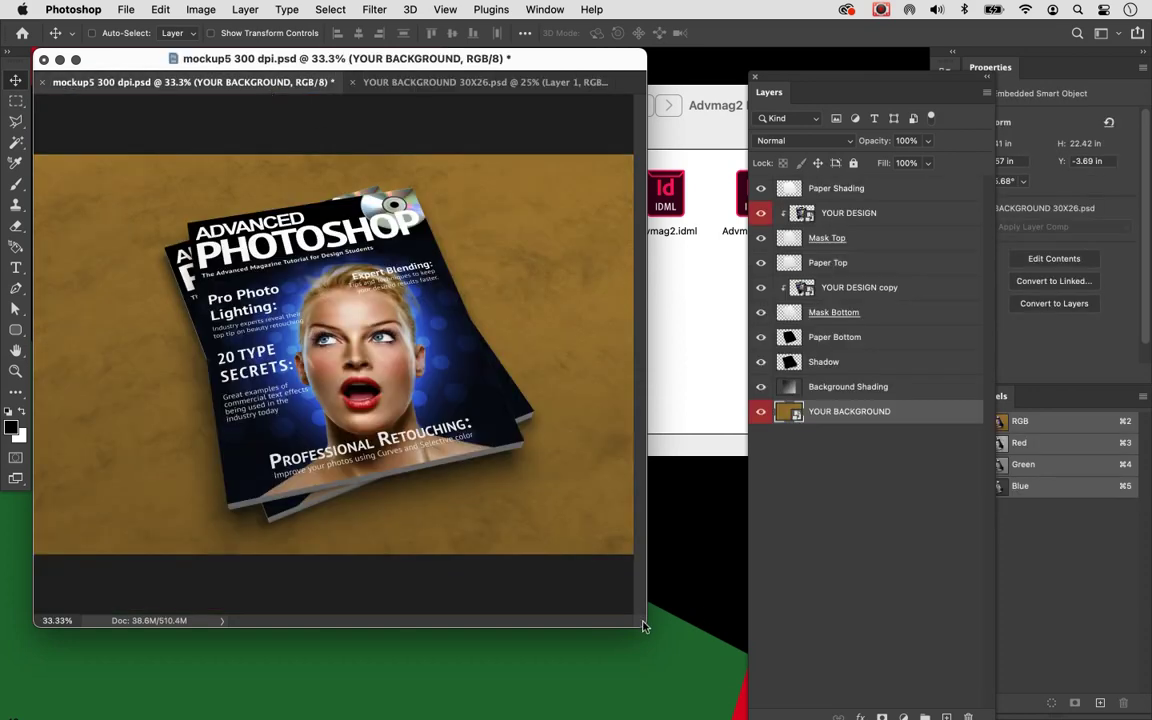
pyautogui.moveTo(643, 623); pyautogui.dragTo(748, 646)
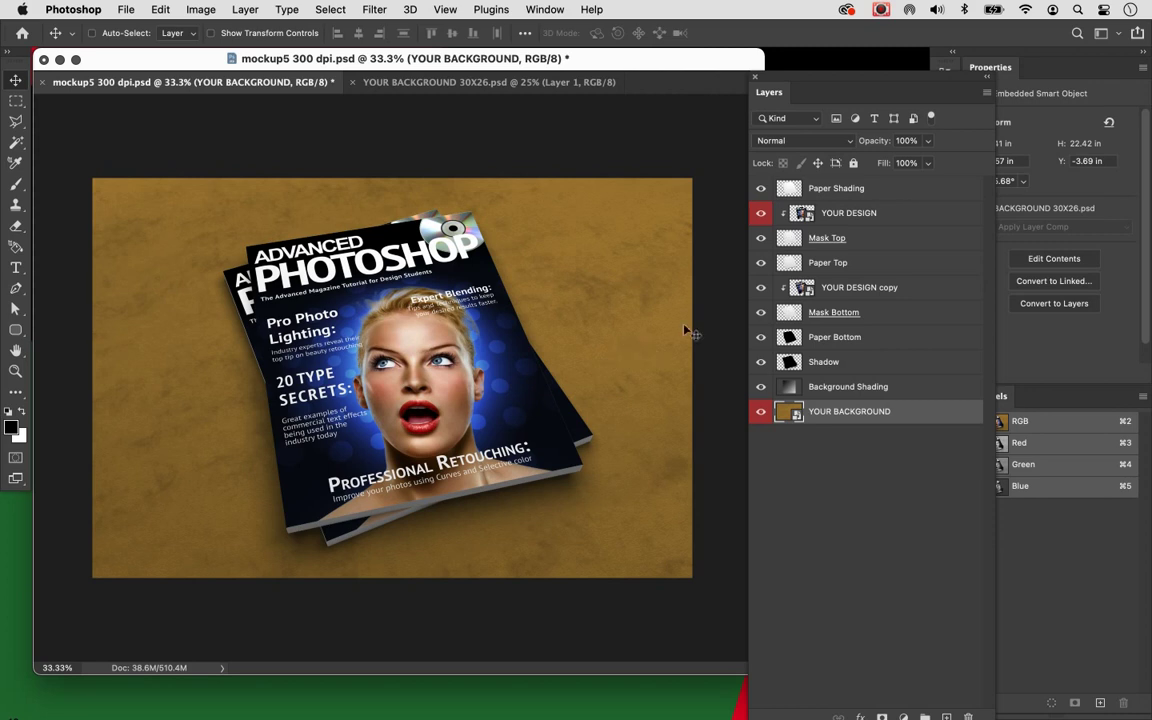
# Hide the parchment Layer 1 in YOUR BACKGROUND and save the smart object.
pyautogui.click(797, 432)
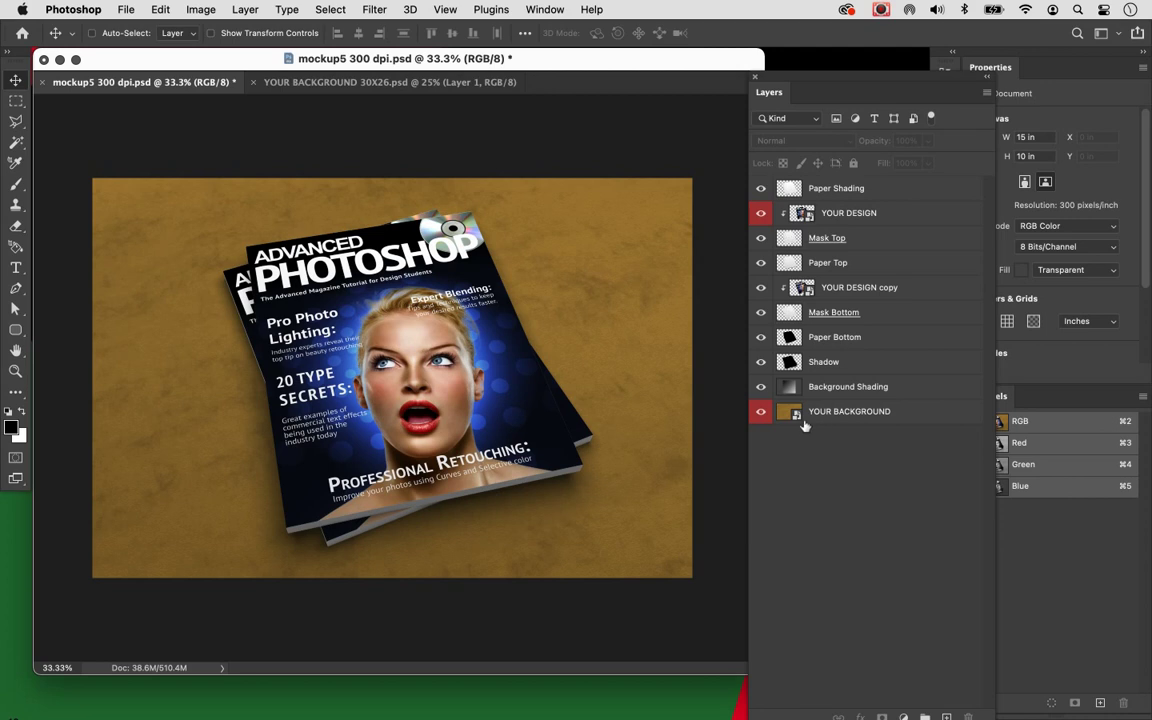
pyautogui.doubleClick(795, 419)
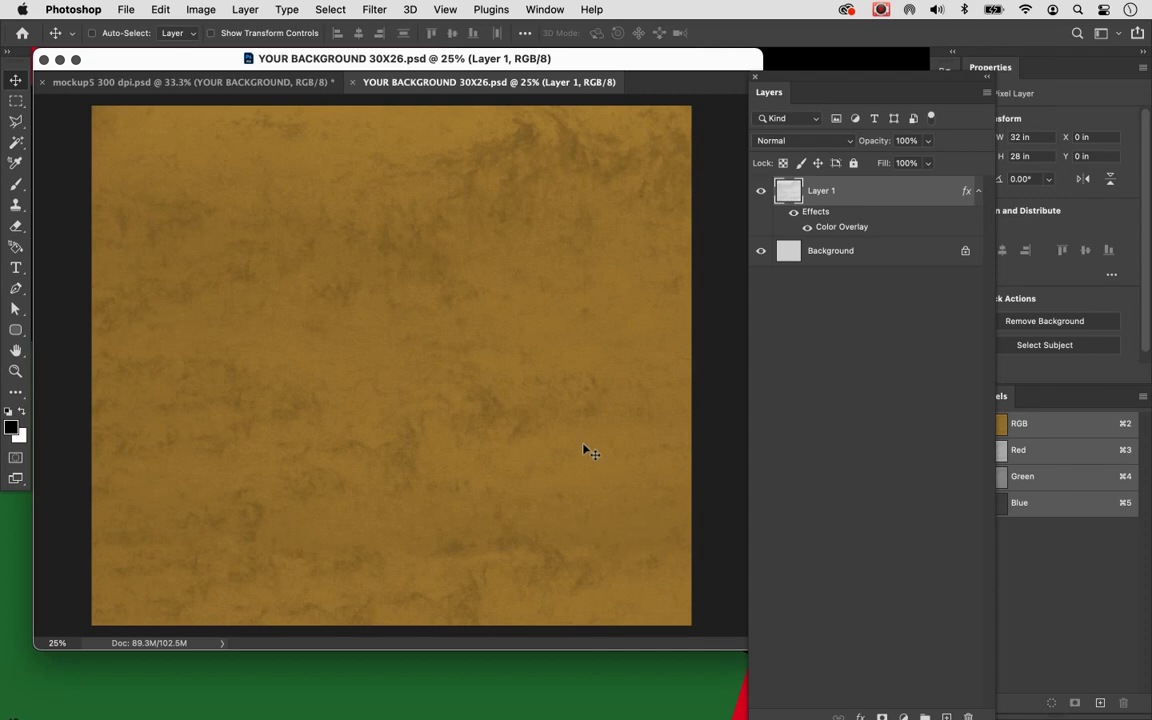
pyautogui.click(764, 190)
pyautogui.press('super+s')
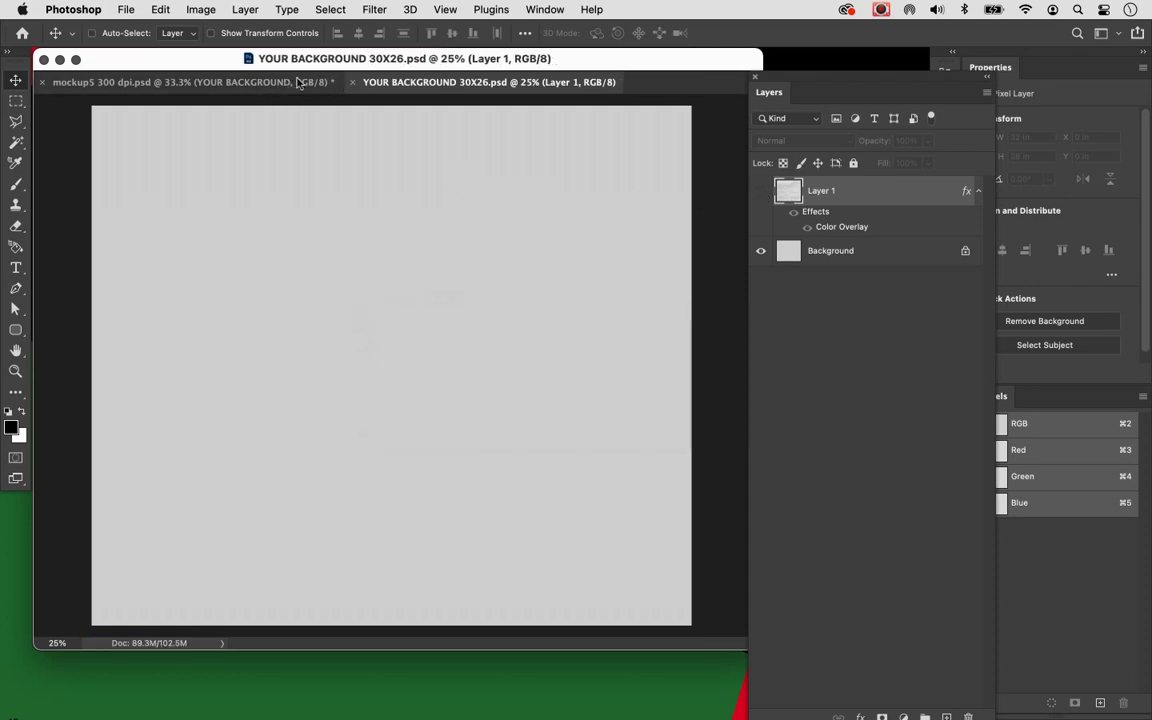
pyautogui.click(278, 93)
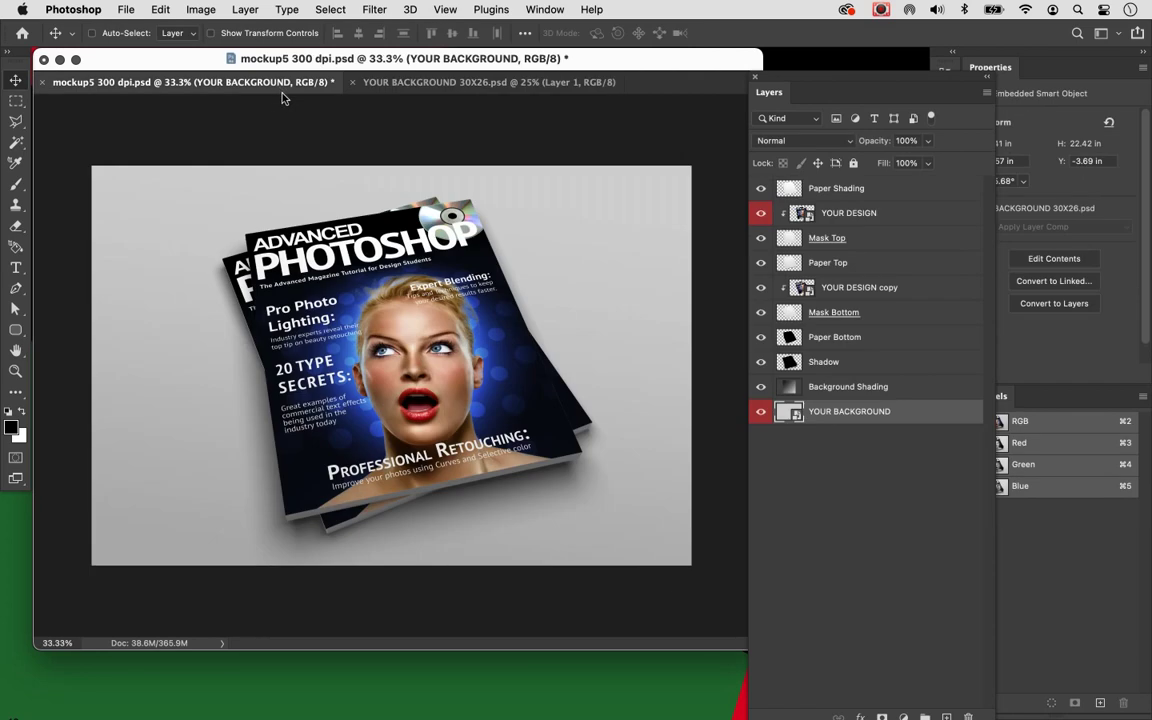
pyautogui.moveTo(566, 215); pyautogui.dragTo(571, 360)
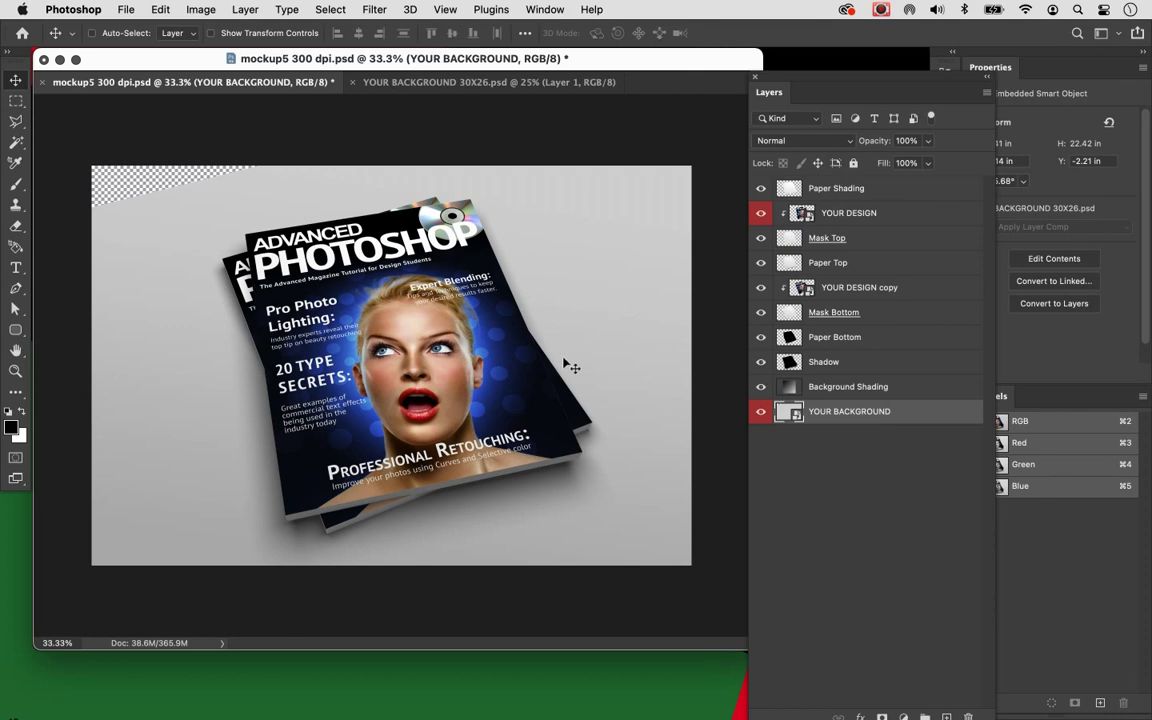
pyautogui.press('super+z')
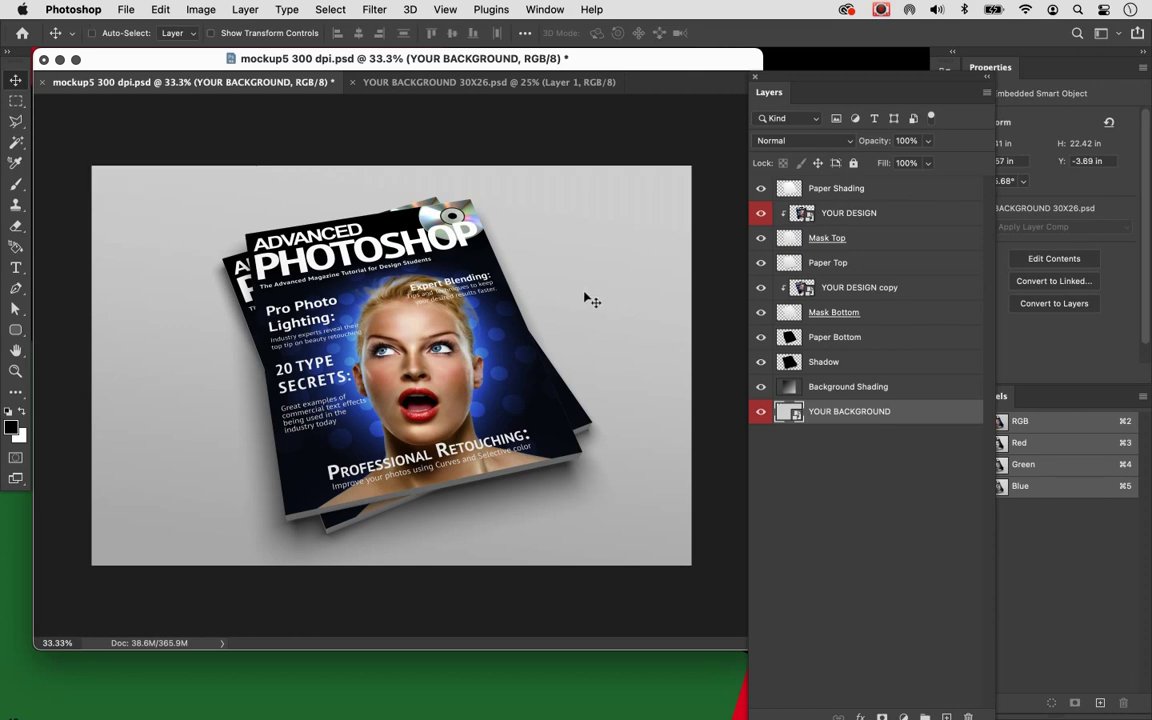